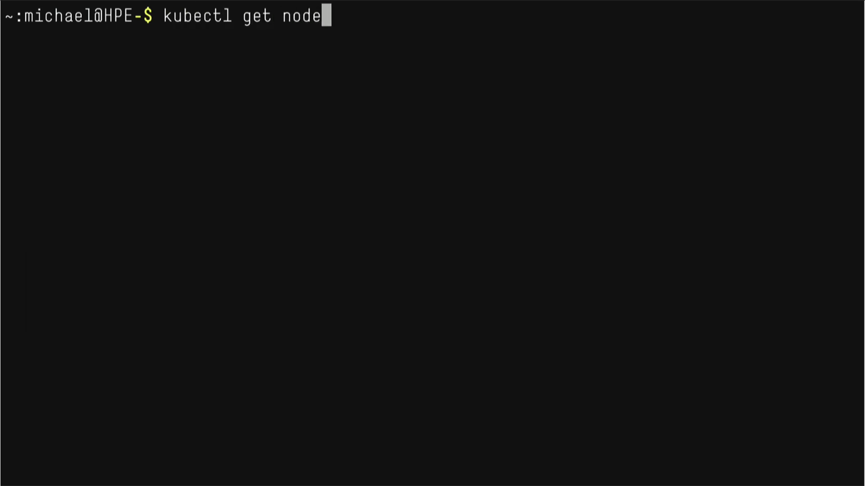
List the cluster nodes and the workloads defined in the workloads folder.
{"action": "key", "text": "Return"}
{"action": "type", "text": "k"}
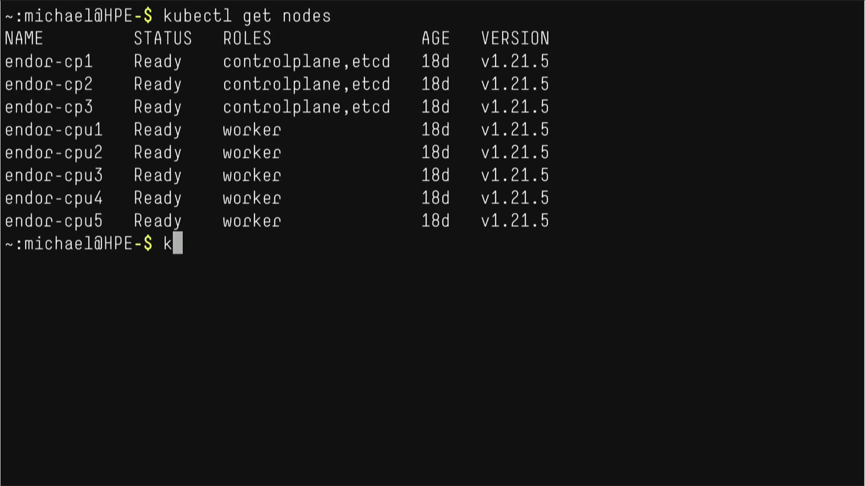
{"action": "type", "text": "ubectl get -f work"}
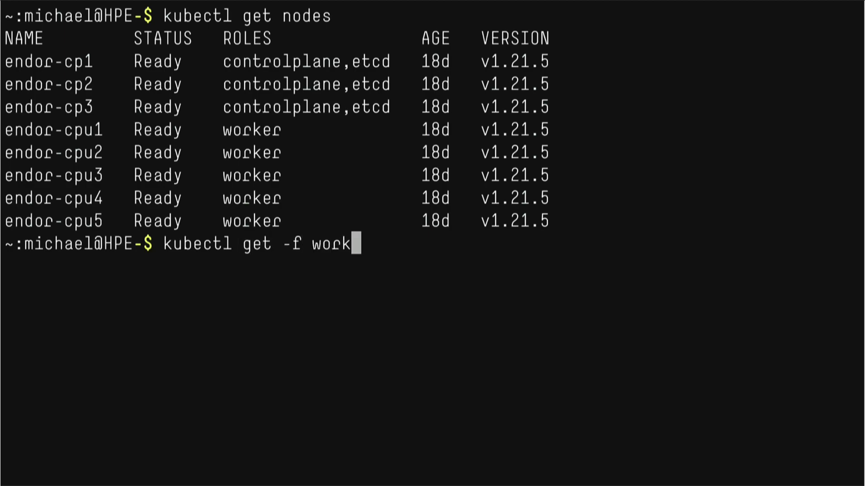
{"action": "key", "text": "Tab"}
{"action": "key", "text": "Return"}
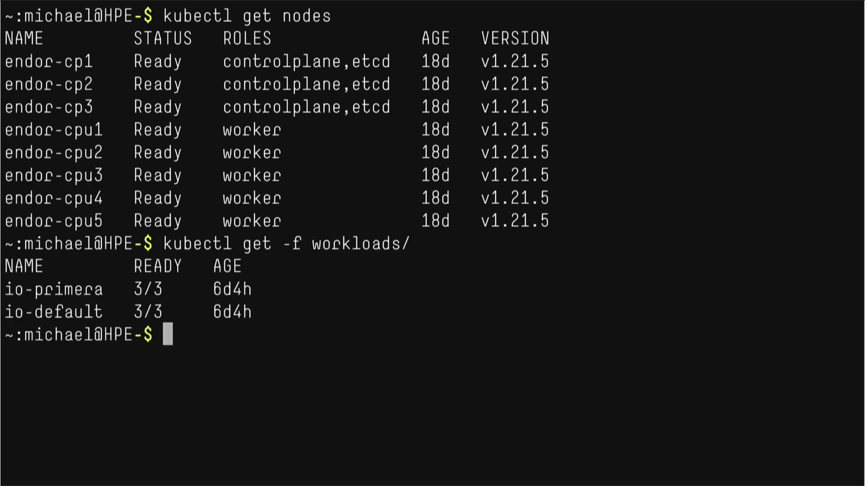
Check the my-hpe-csi-driver release status and Helm repos, then create the monitoring namespace.
{"action": "type", "text": "helm "}
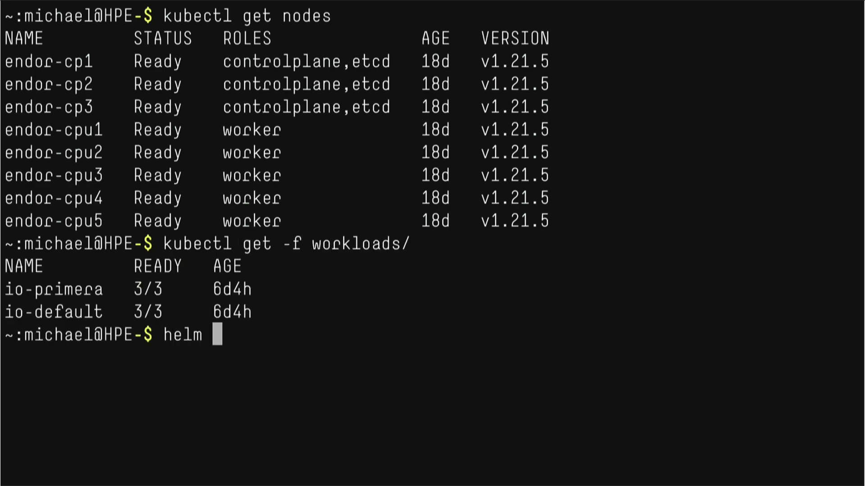
{"action": "type", "text": "status -n hp"}
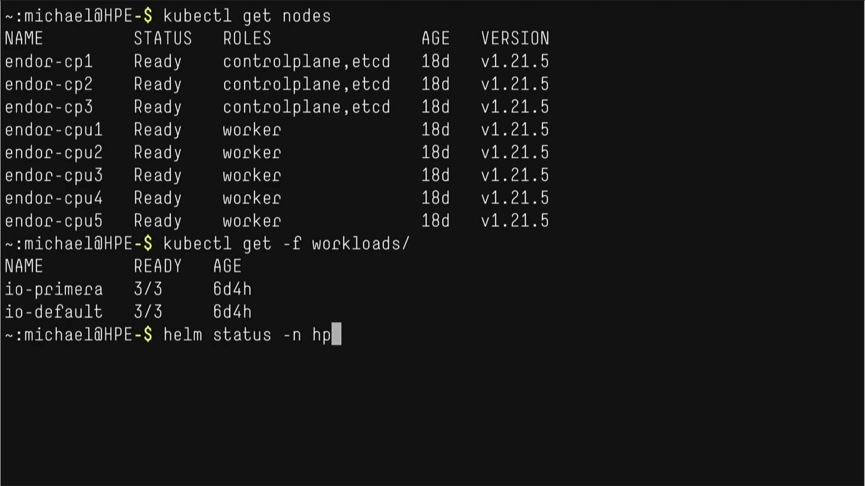
{"action": "type", "text": "e-storage my-hpe"}
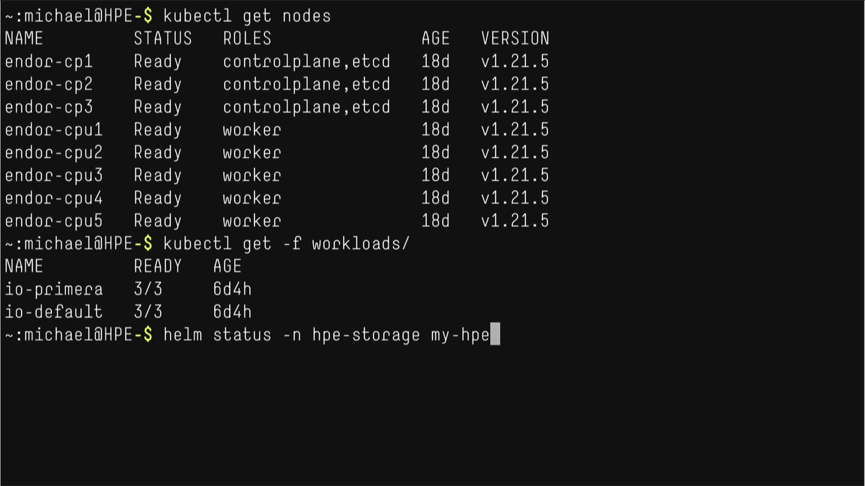
{"action": "type", "text": "-csi-driver"}
{"action": "key", "text": "Return"}
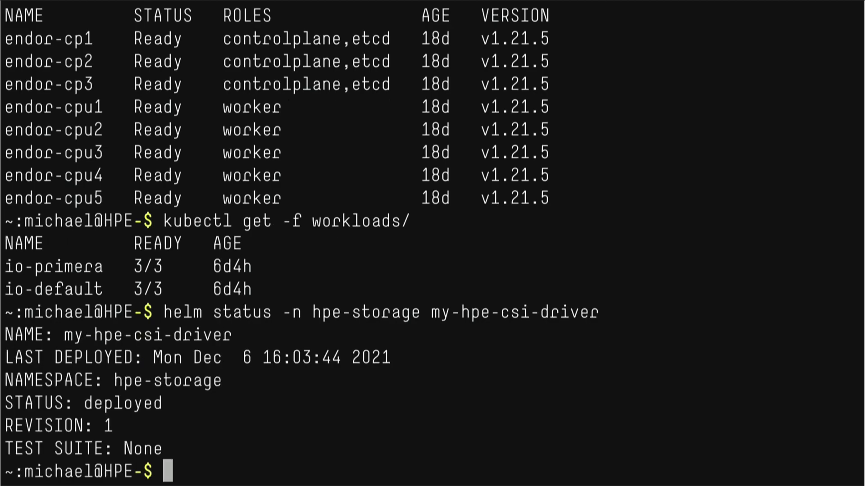
{"action": "type", "text": "he"}
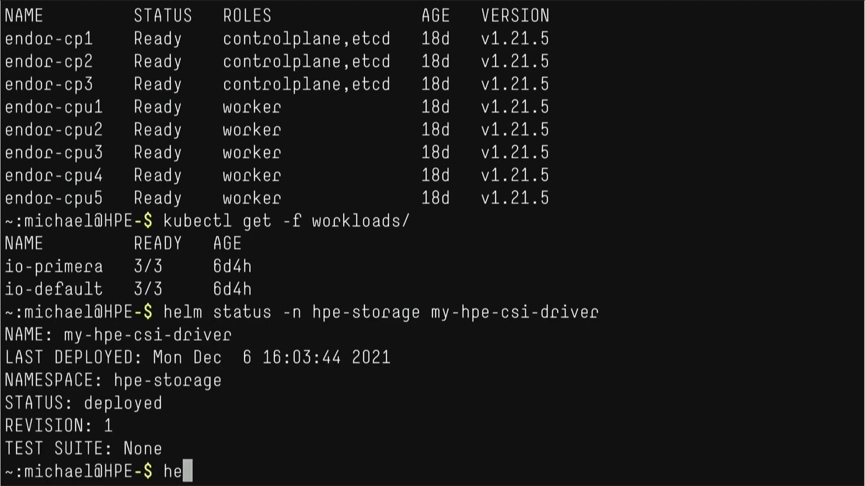
{"action": "type", "text": "lm repo list"}
{"action": "key", "text": "Return"}
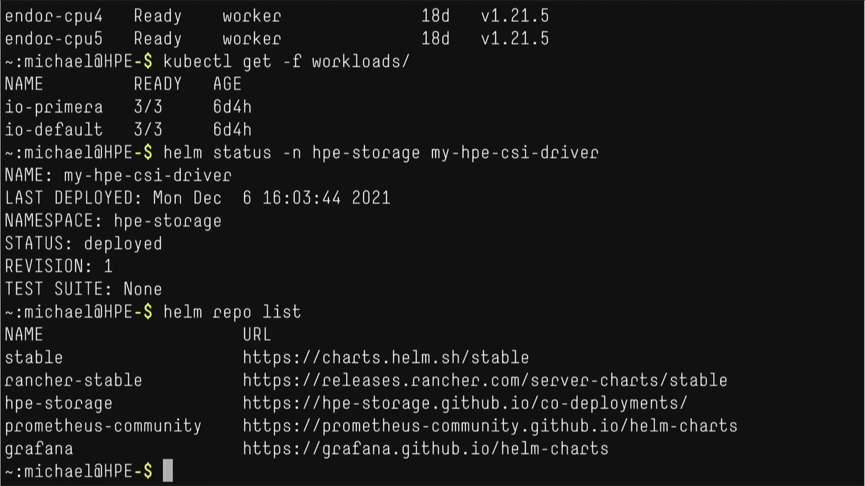
{"action": "type", "text": "kub"}
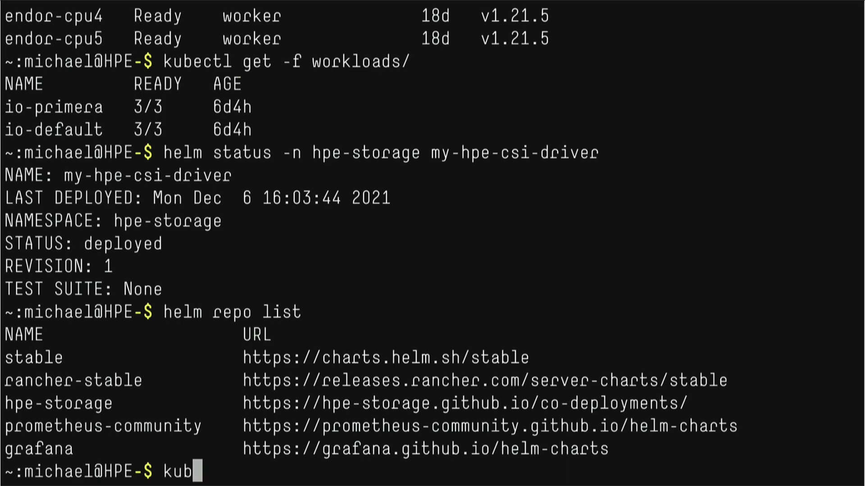
{"action": "type", "text": "ectl create ns"}
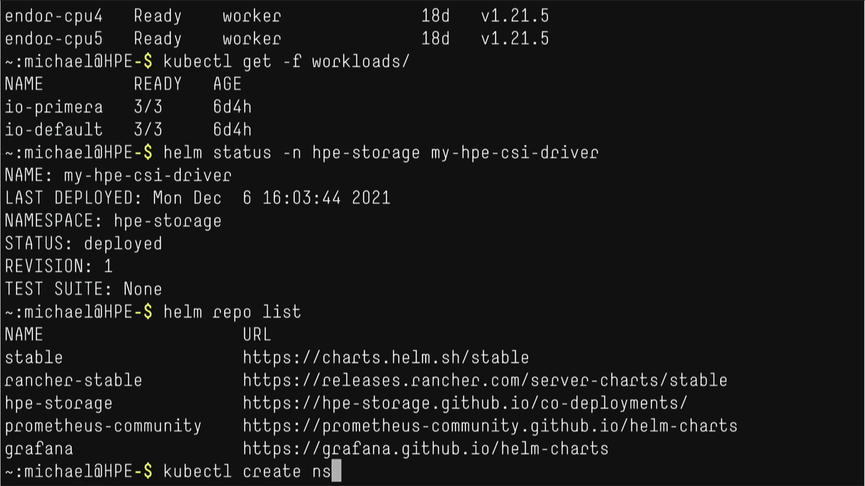
{"action": "type", "text": " monitoring"}
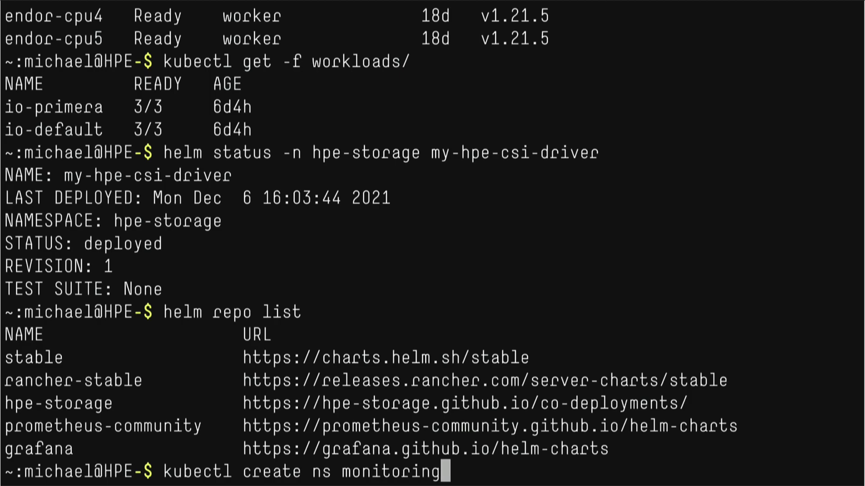
{"action": "key", "text": "Return"}
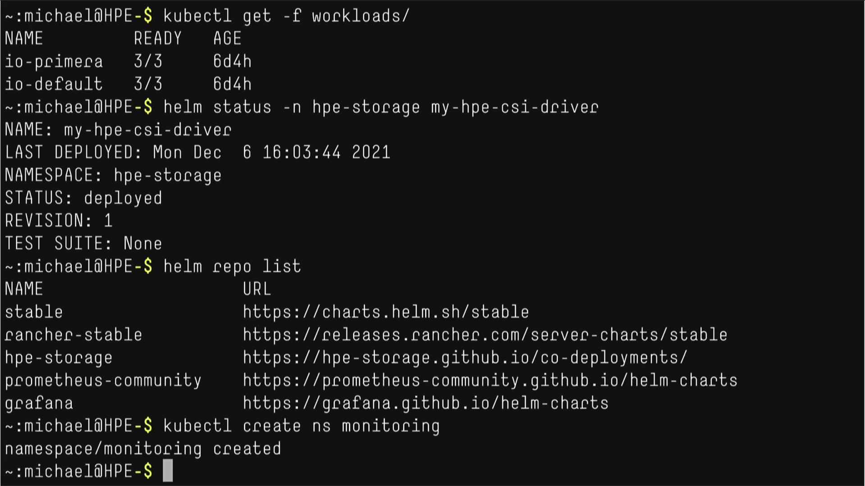
List the values files and install Prometheus as my-prometheus in the monitoring namespace.
{"action": "type", "text": "ls va"}
{"action": "key", "text": "Tab"}
{"action": "type", "text": "*"}
{"action": "key", "text": "Return"}
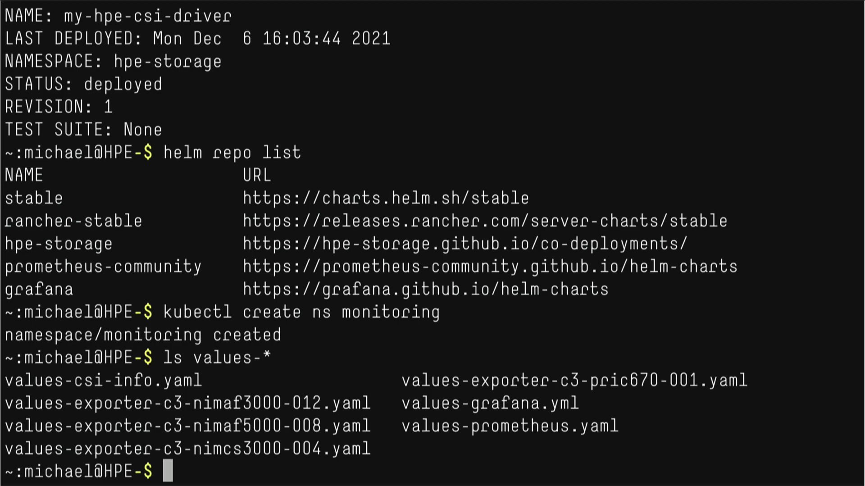
{"action": "type", "text": "helm upgrade --install my-prometheus prometheus-community/prometheus \\              --version 15.0.1 -f values-prometheus.yaml -n monitoring"}
{"action": "key", "text": "Return"}
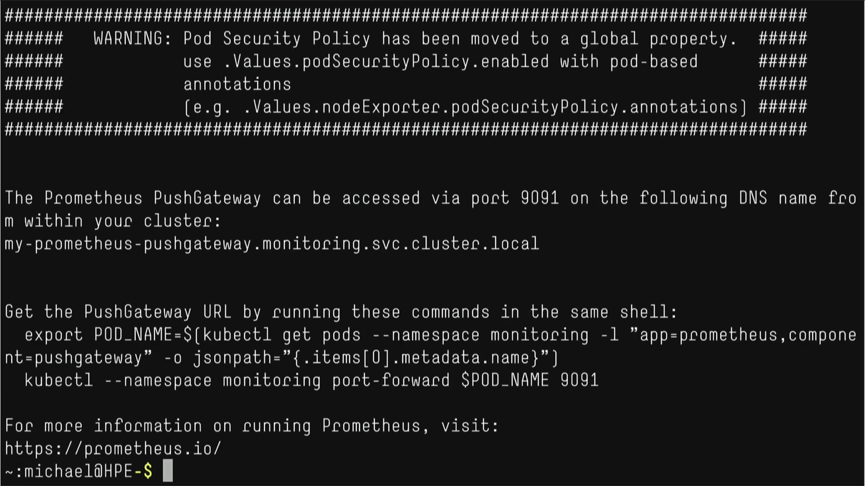
Show the list-of-systems file with the four storage arrays to monitor.
{"action": "type", "text": "cat list"}
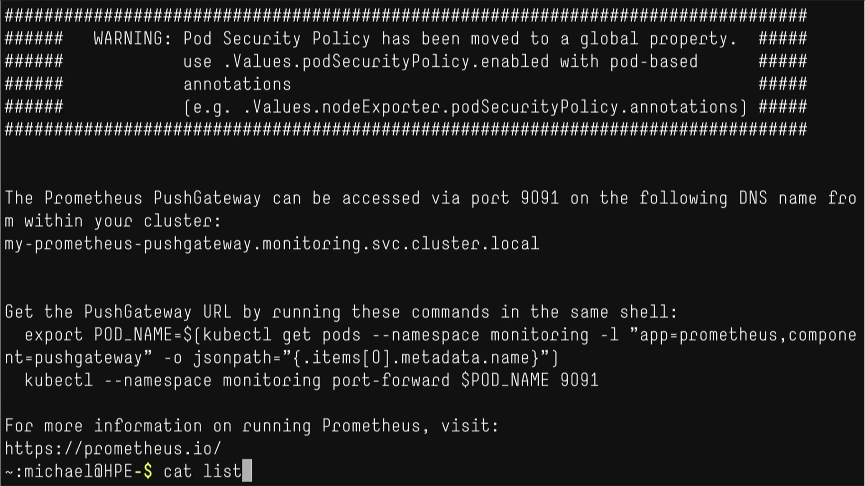
{"action": "key", "text": "Tab"}
{"action": "key", "text": "Return"}
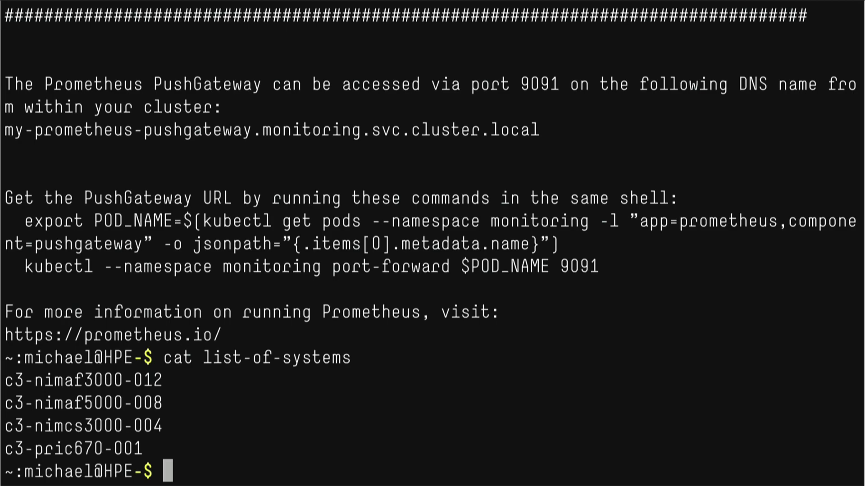
Create the array secrets, install an exporter per array, and deploy the CSI info metrics release.
{"action": "type", "text": "kubectl crea"}
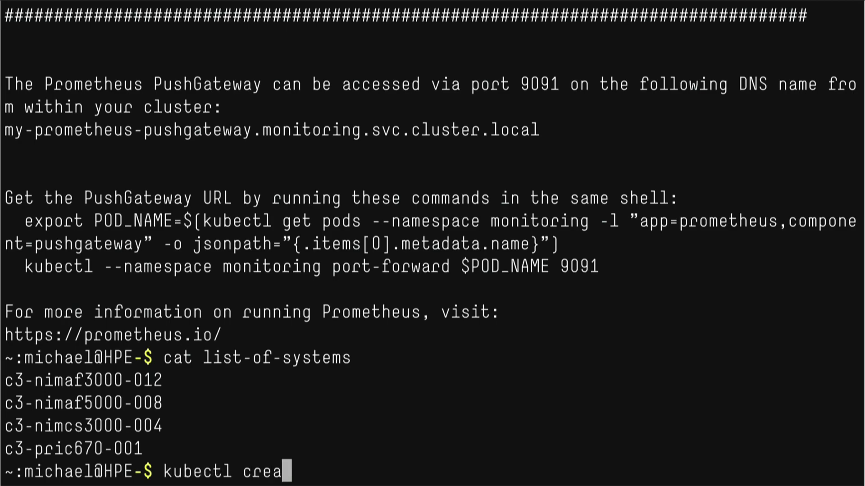
{"action": "type", "text": "te -f secrets"}
{"action": "key", "text": "Return"}
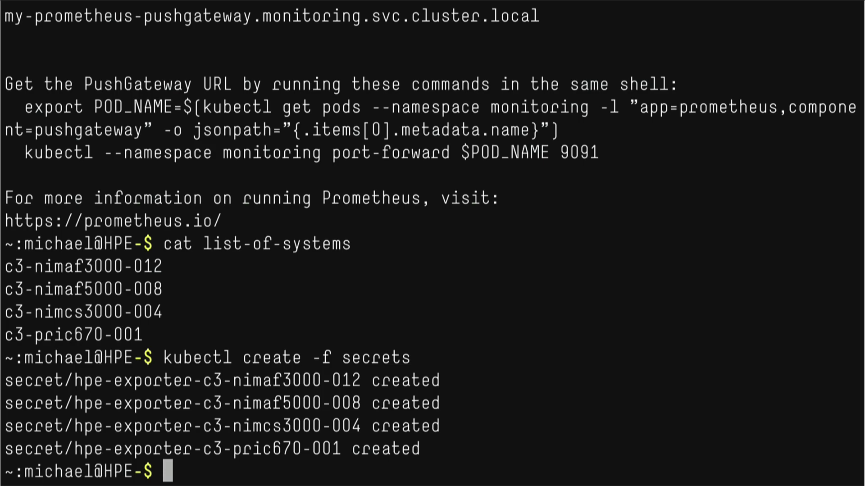
{"action": "type", "text": "for array in `< list-of-systems`; do         helm upgrade --install my-array-${array} \\         hpe-storage/hpe-array-exporter --version 1.0.0-beta \\         -n hpe-storage -f values-exporter-${array}.yaml done"}
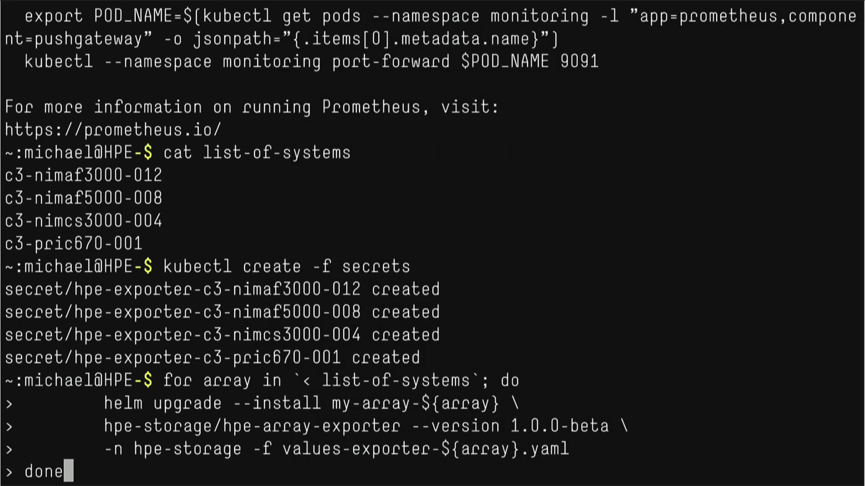
{"action": "key", "text": "Return"}
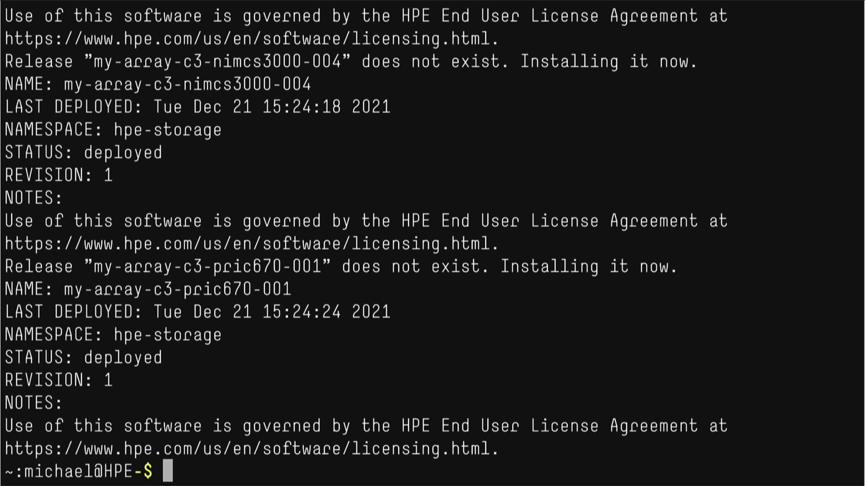
{"action": "type", "text": "helm upgrade --install my-hpe-csi-info-metrics \\              hpe-storage/hpe-csi-info-metrics --version 1.0.0-beta \\              -n hpe-storage -f values-csi-info.yaml"}
{"action": "key", "text": "Return"}
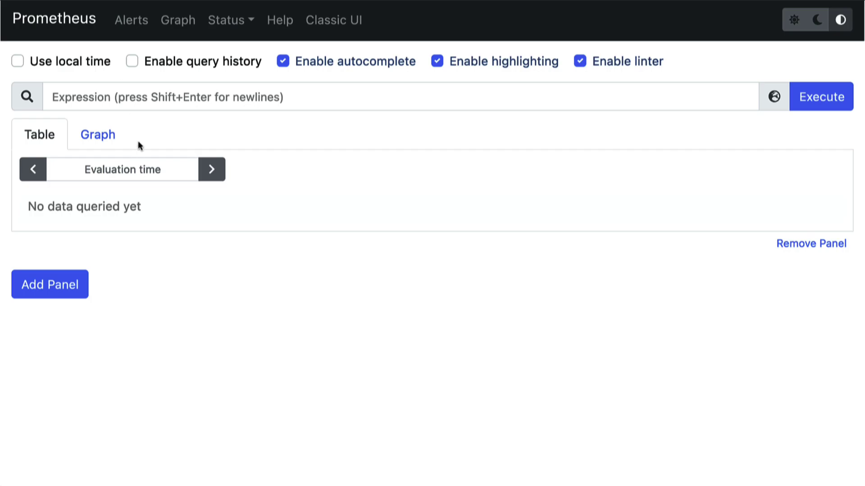
Run the hpenimble_volume_read_bytes_per_second_avg5m query in Prometheus.
{"action": "left_click", "coordinate": [151, 97]}
{"action": "type", "text": "hpe"}
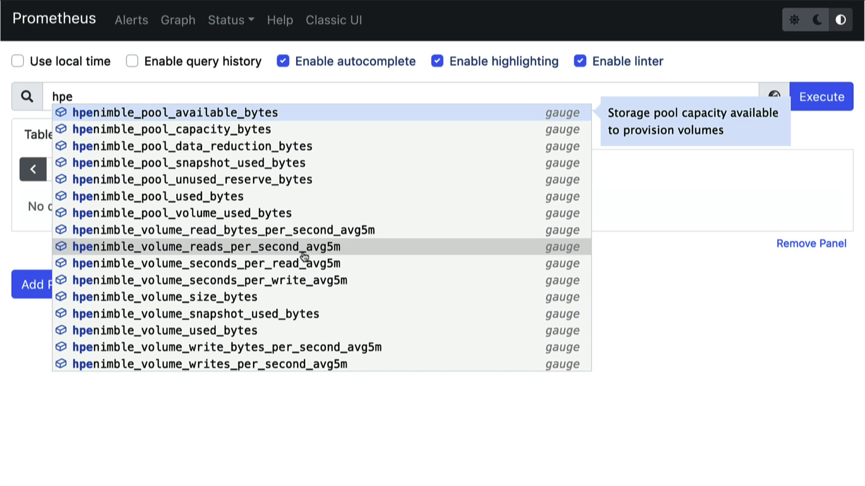
{"action": "left_click", "coordinate": [387, 231]}
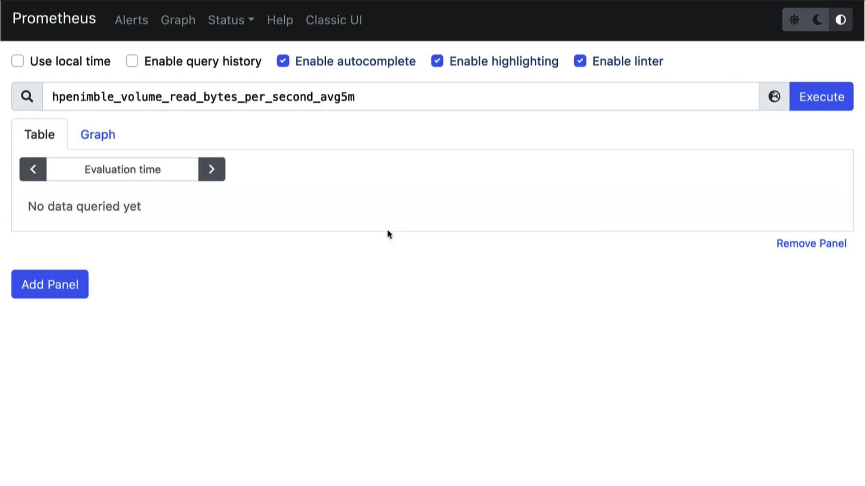
{"action": "left_click", "coordinate": [826, 94]}
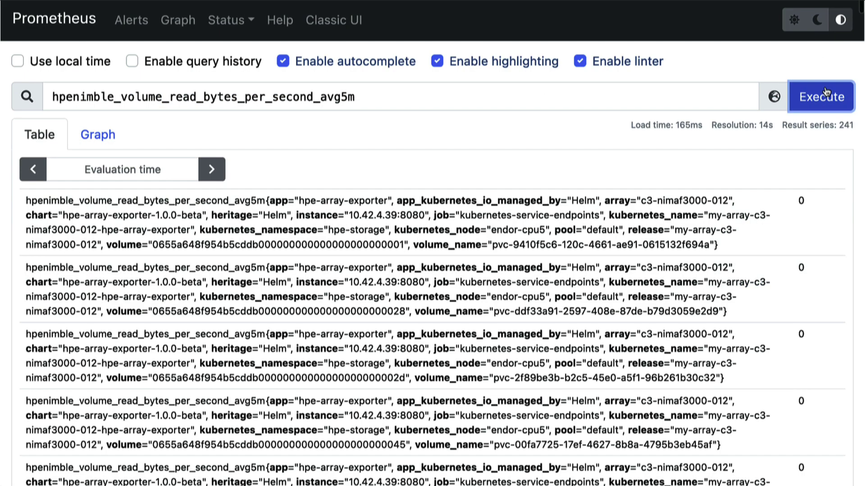
Review the table results, then switch to the Graph view of the query.
{"action": "scroll", "coordinate": [423, 235], "scroll_direction": "down", "scroll_amount": 10}
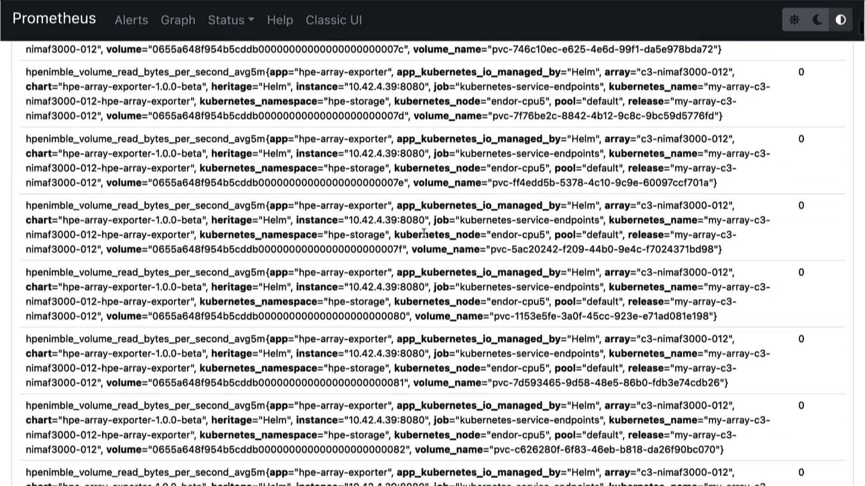
{"action": "scroll", "coordinate": [424, 235], "scroll_direction": "up", "scroll_amount": 10}
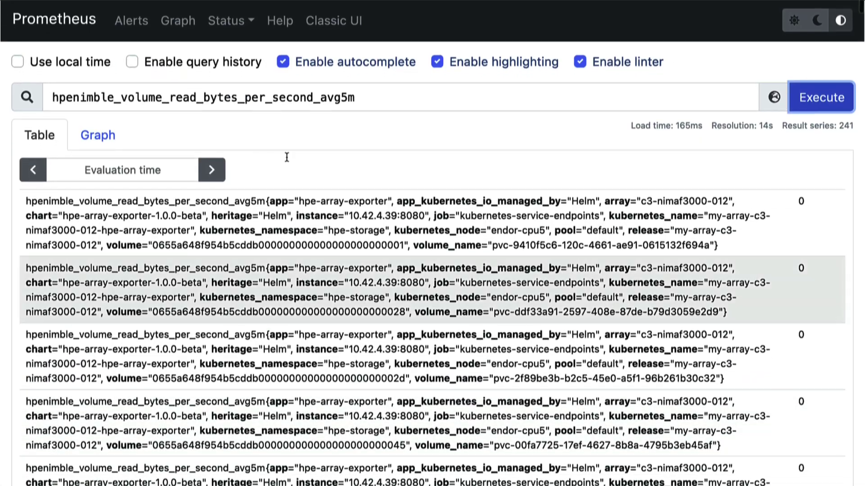
{"action": "left_click", "coordinate": [107, 141]}
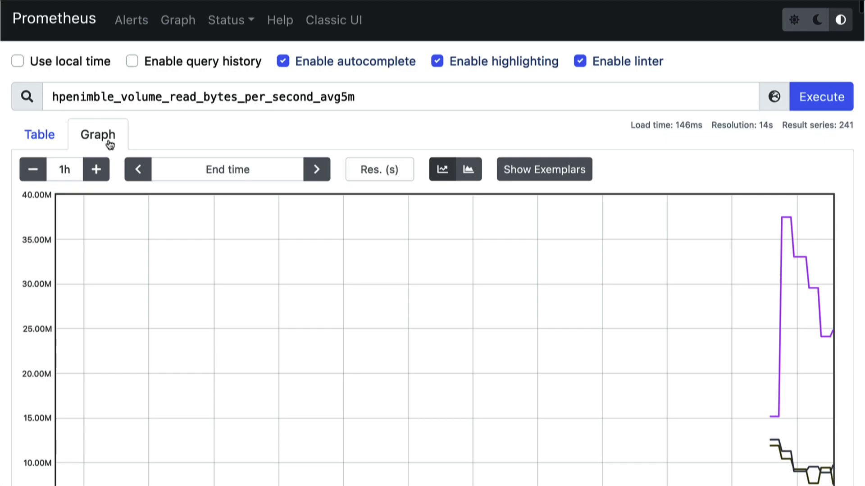
{"action": "mouse_move", "coordinate": [778, 323]}
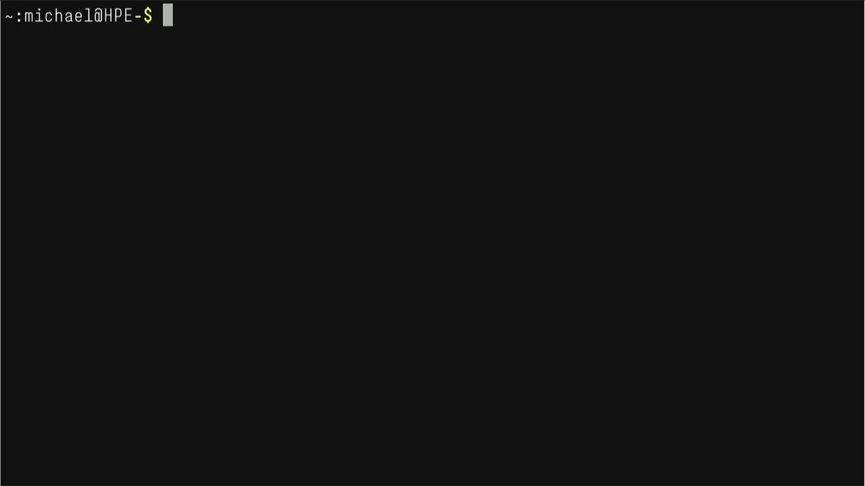
Install Grafana chart 6.16.12 as my-grafana in monitoring using values-grafana.yml.
{"action": "type", "text": "helm upgrade --install my-grafana grafana/grafana \\              --version 6.16.12 -n monitoring -f values-grafana.yml"}
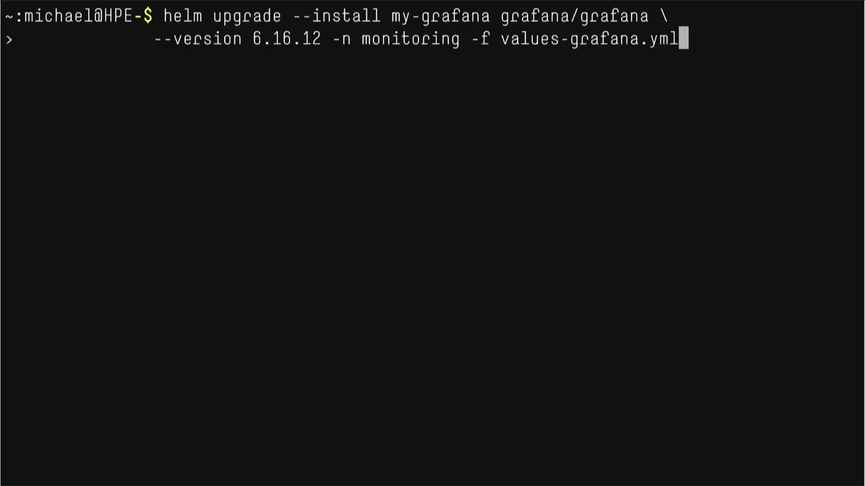
{"action": "key", "text": "Return"}
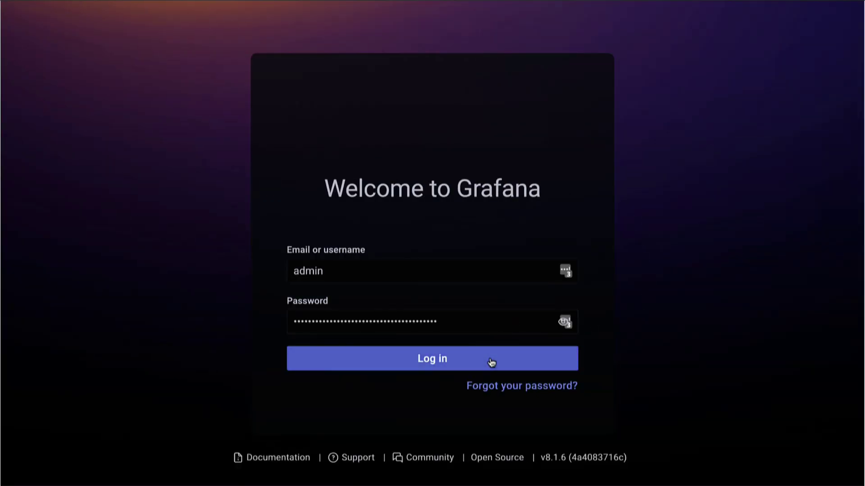
{"action": "left_click", "coordinate": [492, 362]}
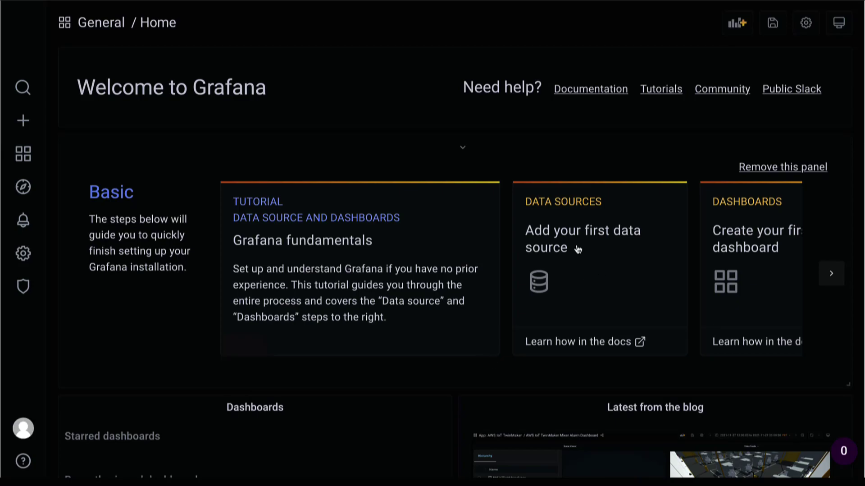
{"action": "left_click", "coordinate": [560, 258]}
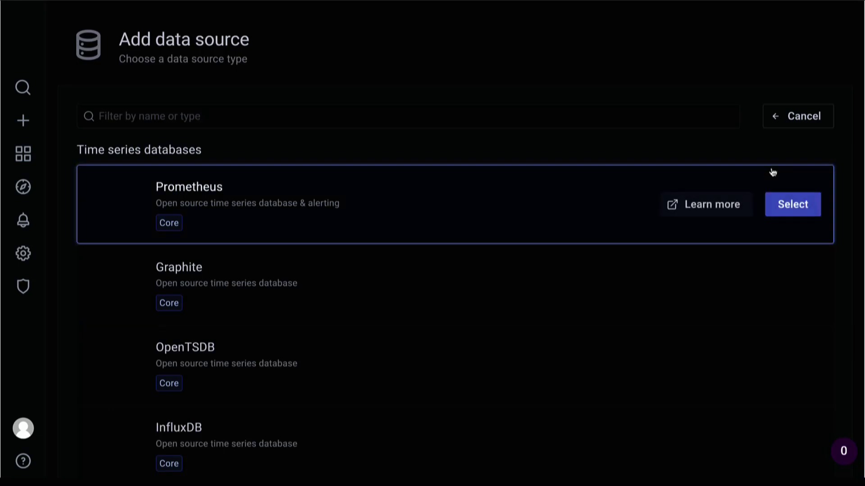
{"action": "left_click", "coordinate": [796, 205]}
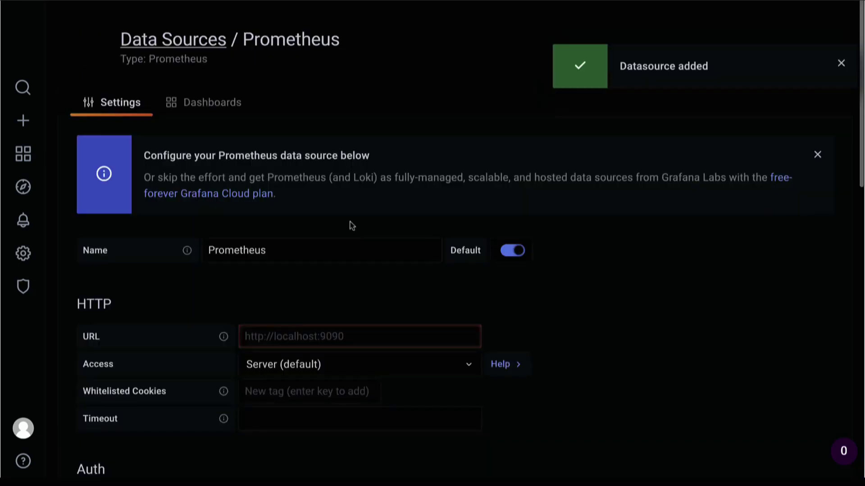
{"action": "left_click", "coordinate": [334, 247]}
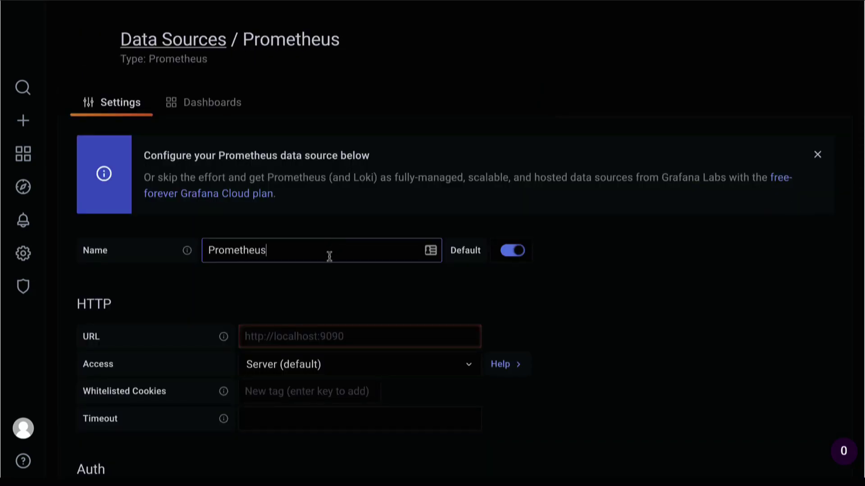
{"action": "left_click", "coordinate": [336, 337]}
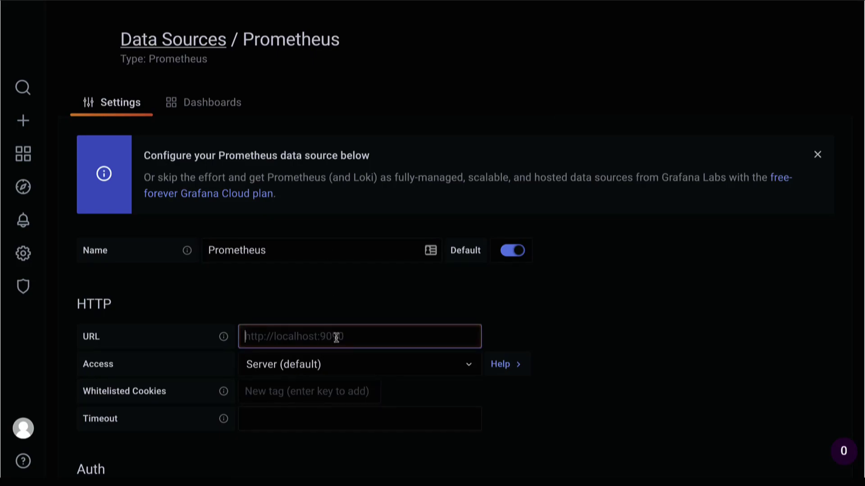
{"action": "type", "text": "http://my-"}
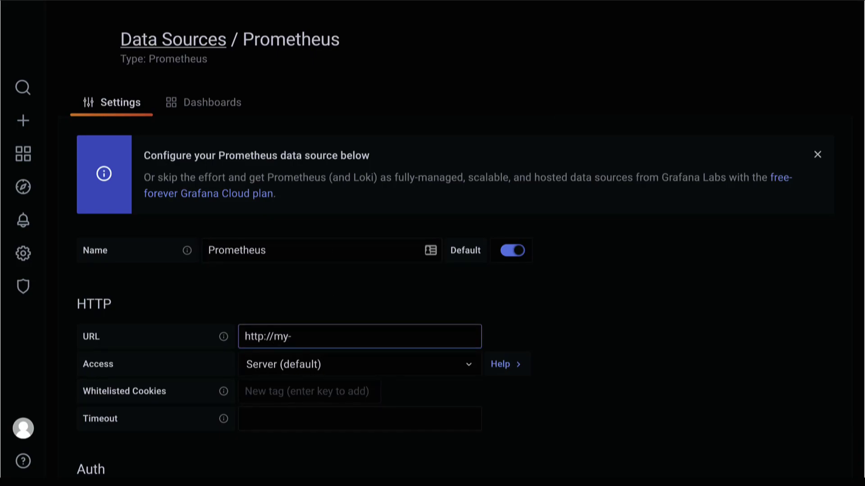
{"action": "type", "text": "prometheus-server"}
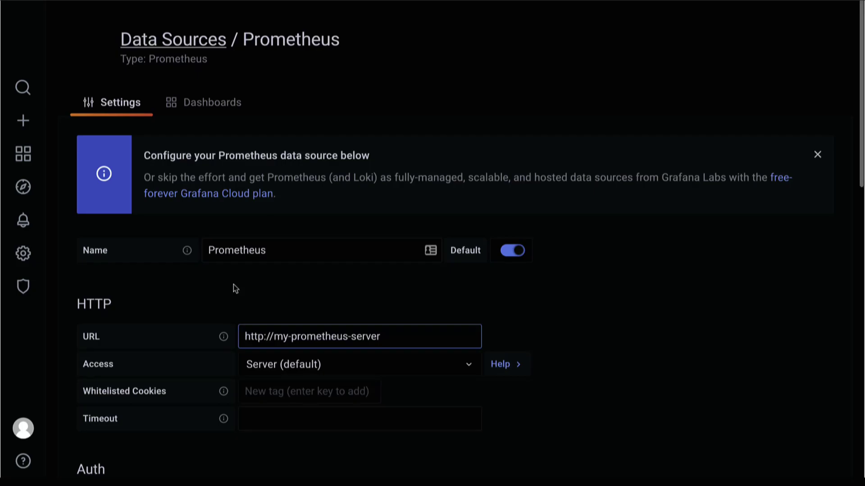
{"action": "scroll", "coordinate": [233, 284], "scroll_direction": "down", "scroll_amount": 15}
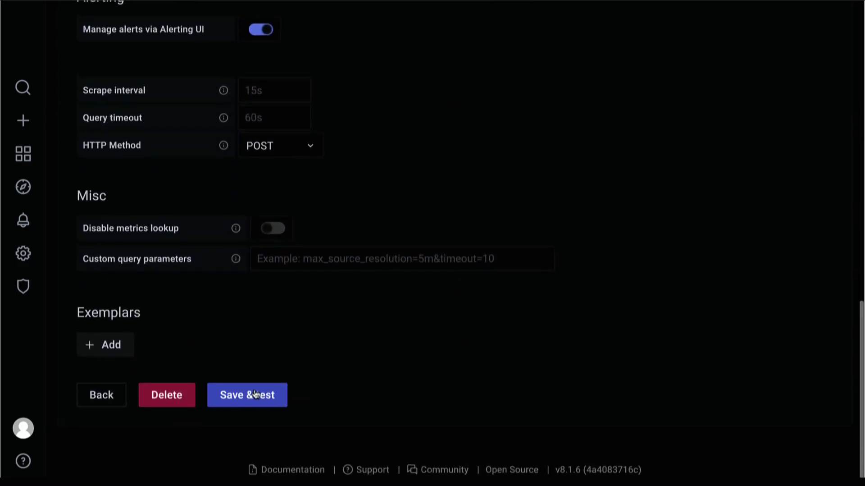
{"action": "left_click", "coordinate": [253, 394]}
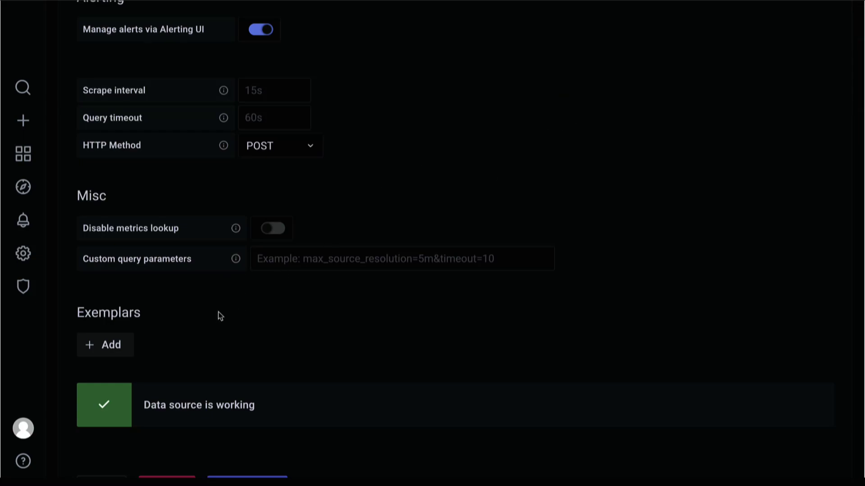
{"action": "mouse_move", "coordinate": [23, 219]}
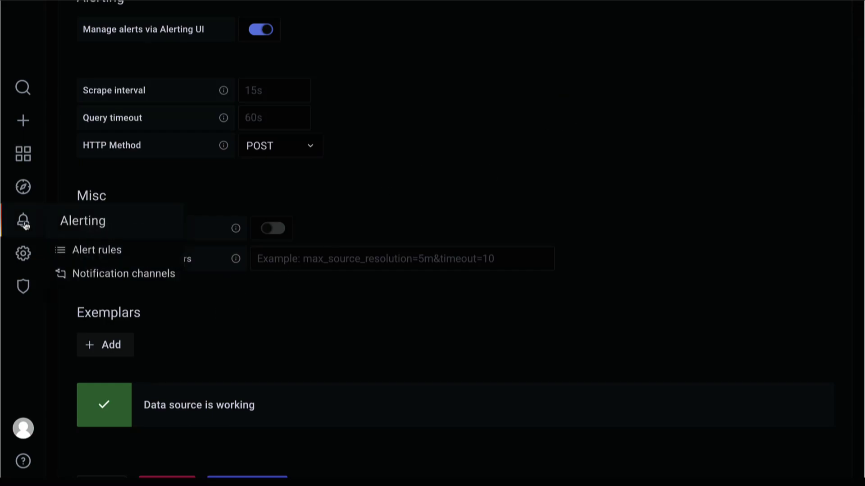
Create a new Email notification channel with a name and the recipient's e-mail address.
{"action": "left_click", "coordinate": [92, 276]}
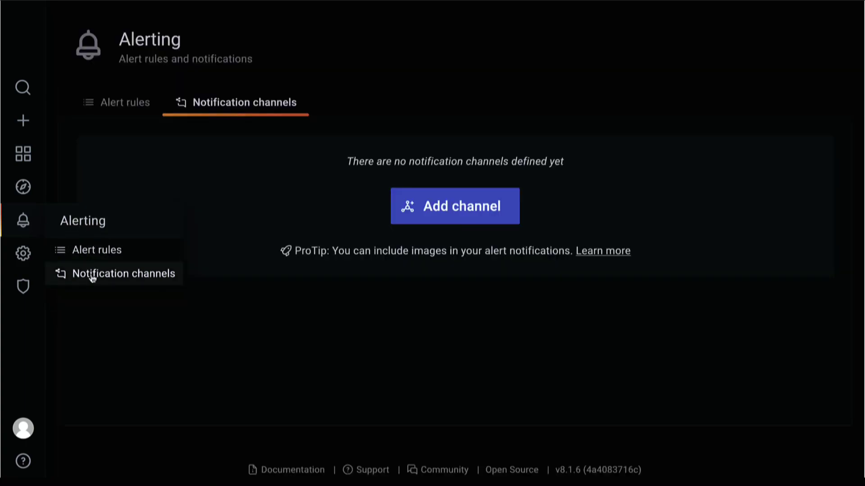
{"action": "left_click", "coordinate": [448, 204]}
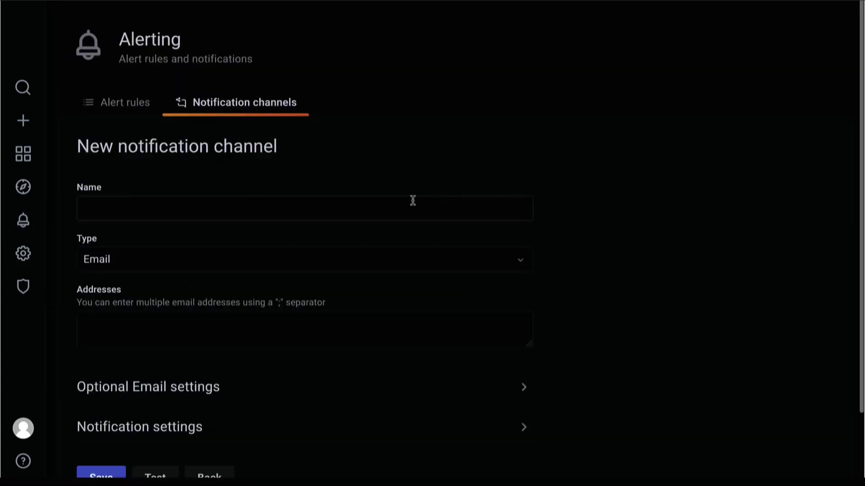
{"action": "left_click", "coordinate": [313, 210]}
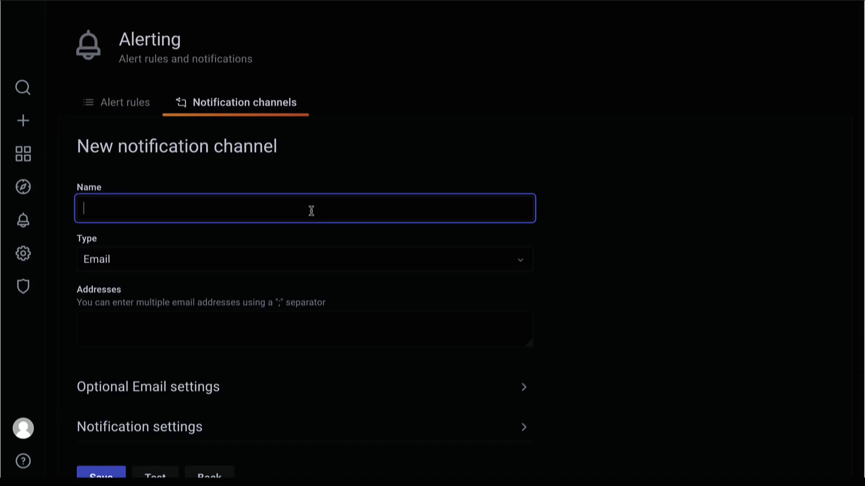
{"action": "type", "text": "Data mattsson"}
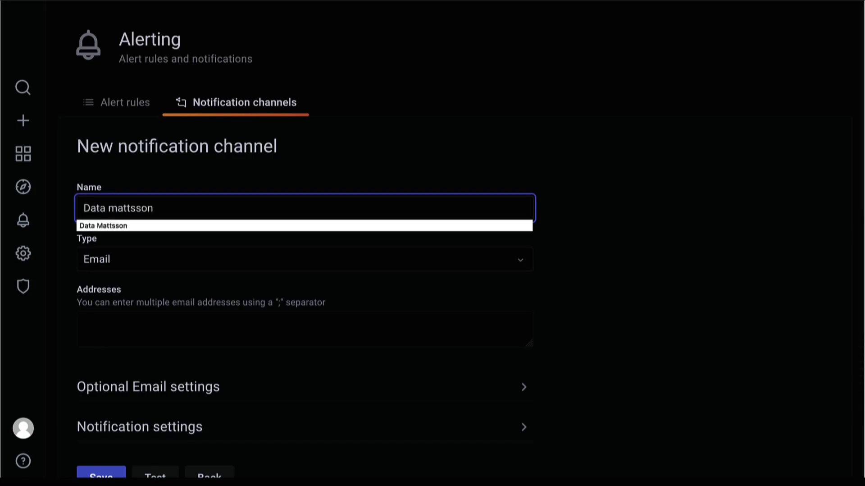
{"action": "left_click", "coordinate": [111, 259]}
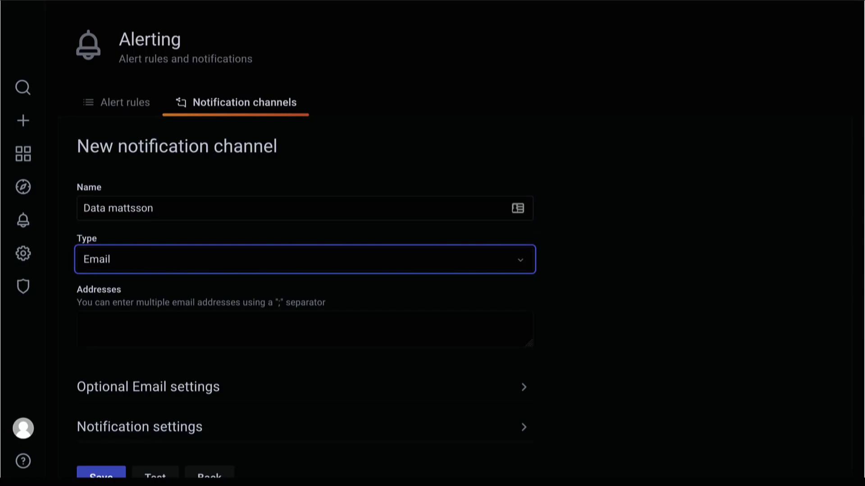
{"action": "key", "text": "Tab"}
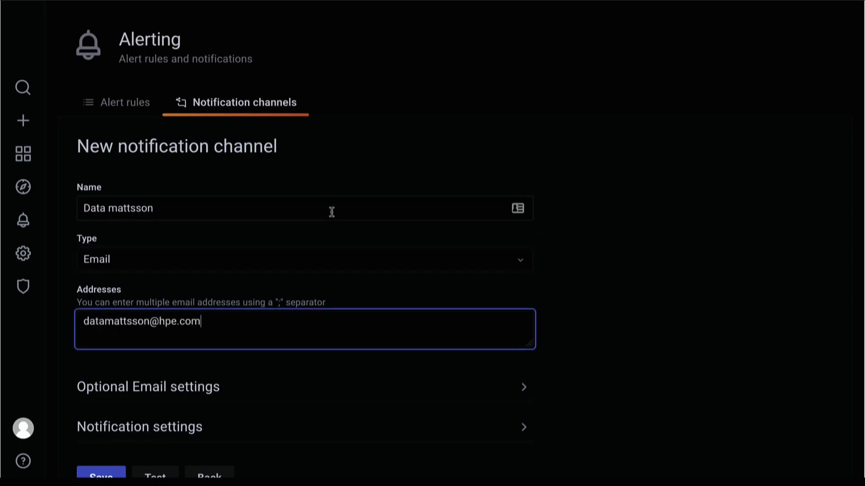
Make the channel the default with images included, then save it.
{"action": "scroll", "coordinate": [331, 211], "scroll_direction": "down", "scroll_amount": 2}
{"action": "left_click", "coordinate": [196, 312]}
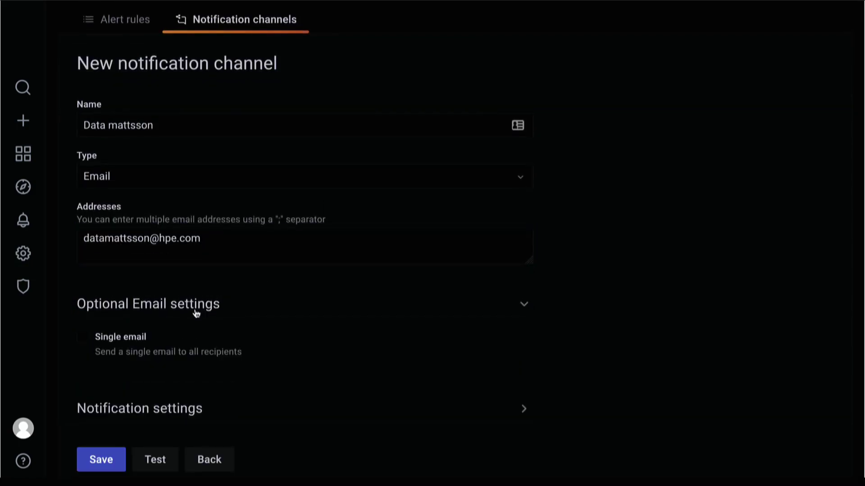
{"action": "scroll", "coordinate": [196, 312], "scroll_direction": "down", "scroll_amount": 1}
{"action": "left_click", "coordinate": [177, 354]}
{"action": "scroll", "coordinate": [177, 353], "scroll_direction": "down", "scroll_amount": 3}
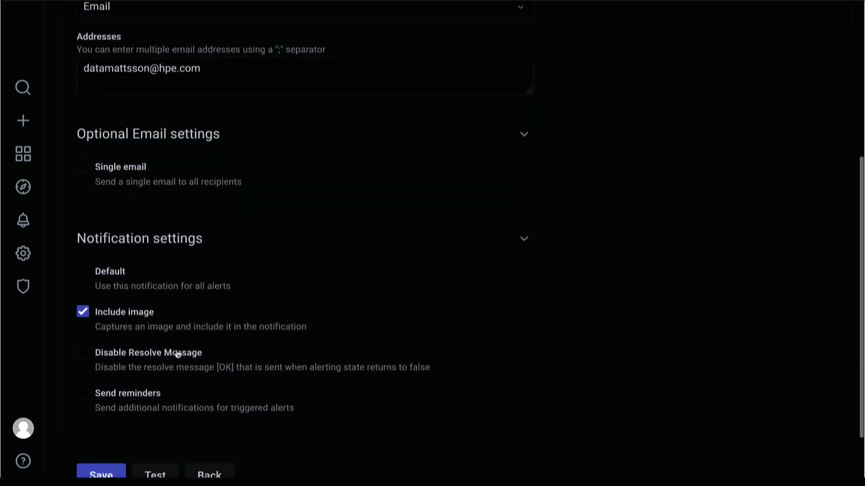
{"action": "left_click", "coordinate": [121, 274]}
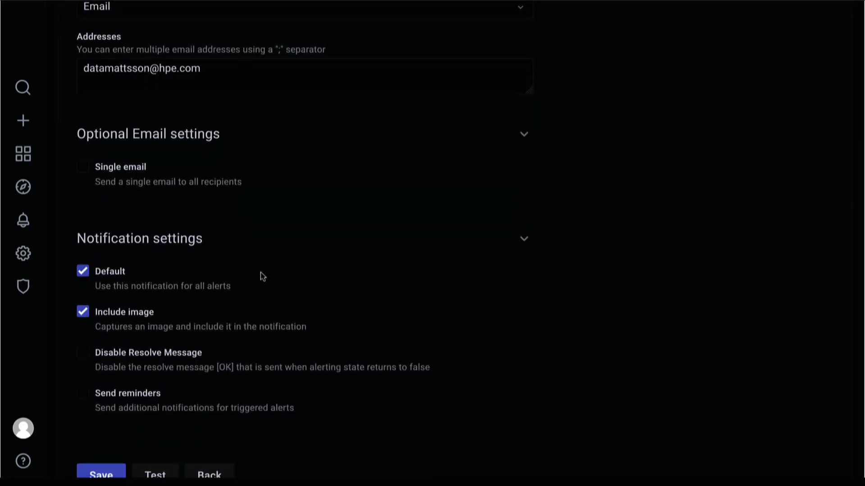
{"action": "scroll", "coordinate": [263, 276], "scroll_direction": "down", "scroll_amount": 2}
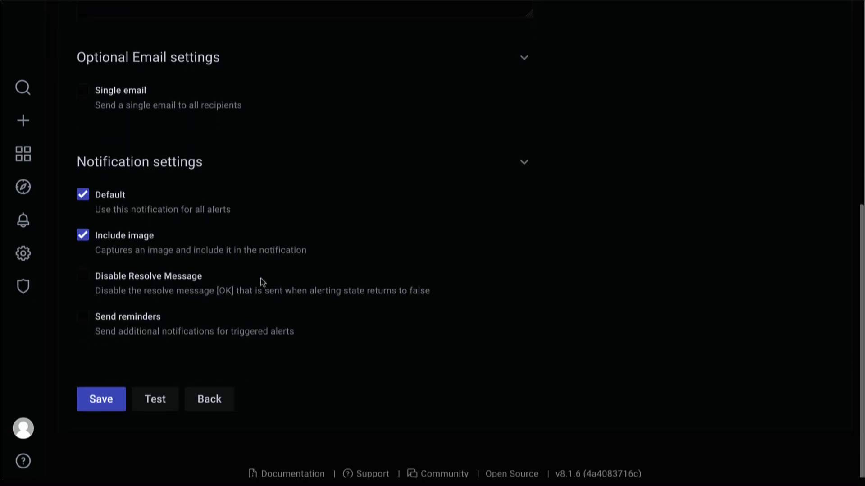
{"action": "left_click", "coordinate": [108, 403]}
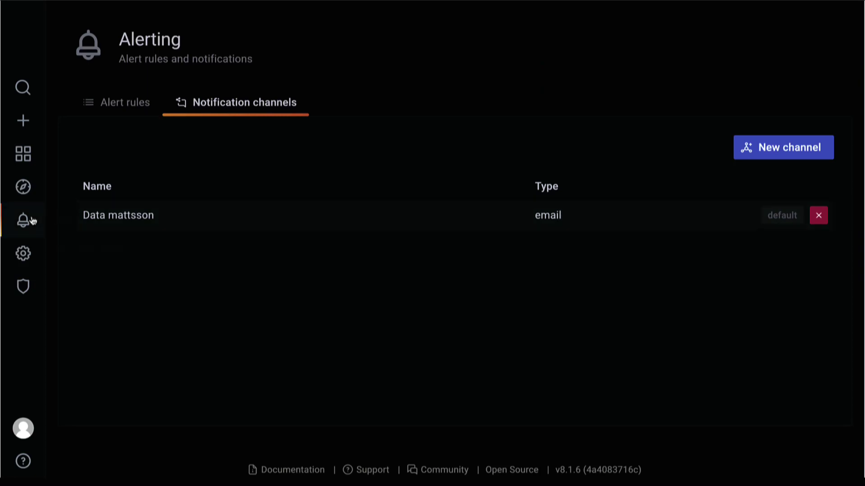
Import the Latency Monitor on Endor dashboard into General from pasted panel JSON.
{"action": "mouse_move", "coordinate": [24, 155]}
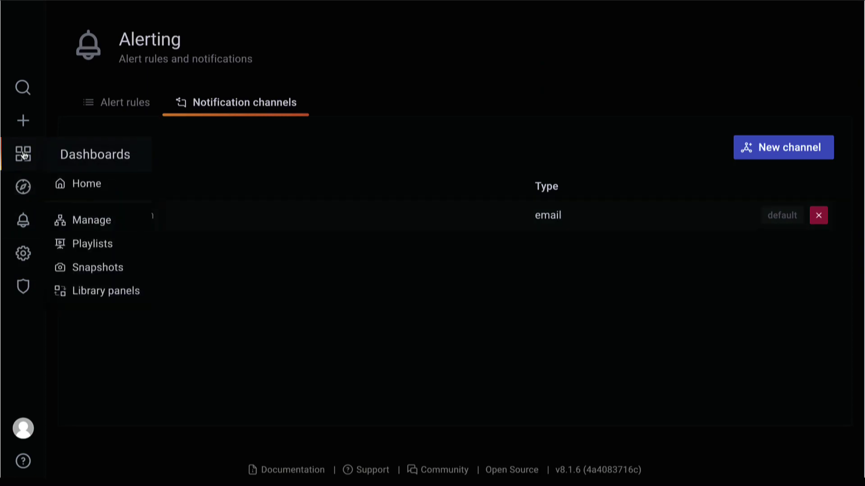
{"action": "mouse_move", "coordinate": [23, 120]}
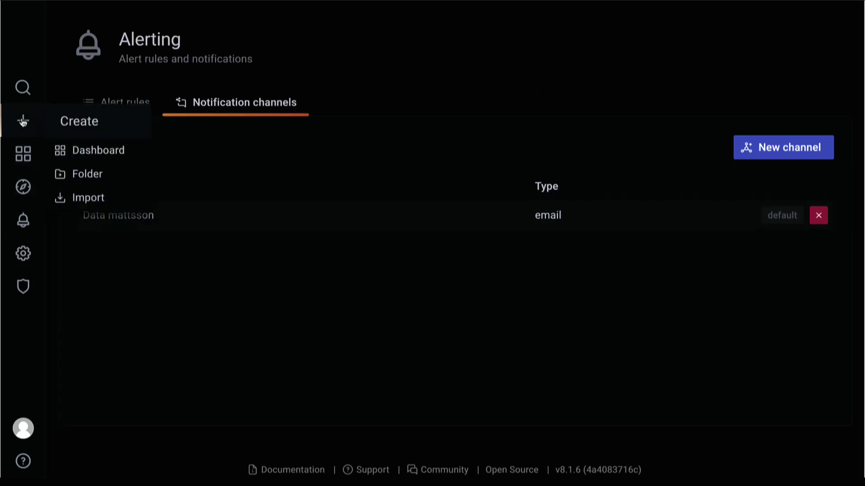
{"action": "left_click", "coordinate": [72, 201]}
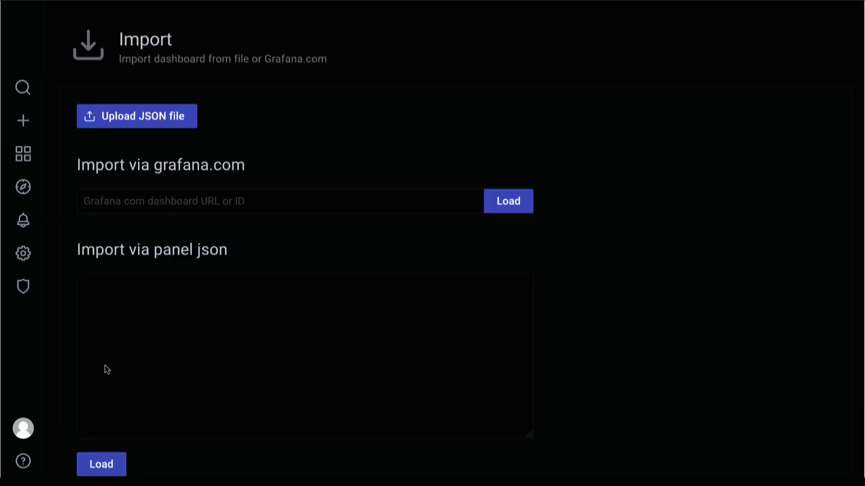
{"action": "left_click", "coordinate": [221, 295]}
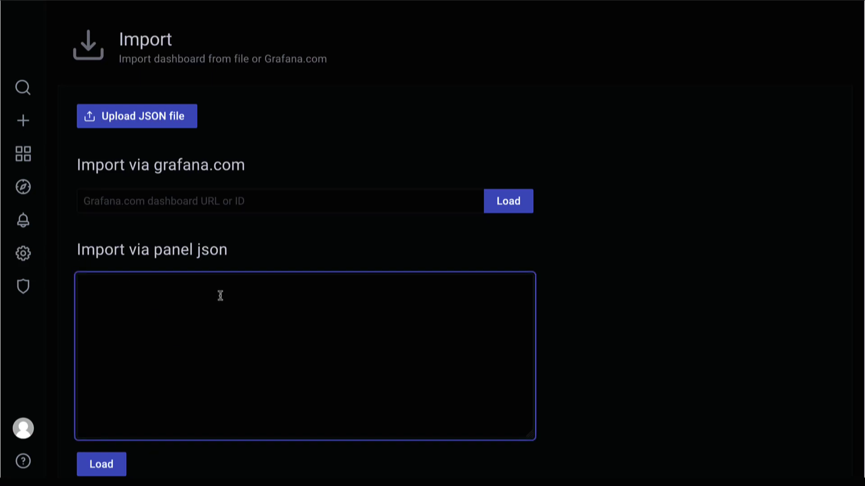
{"action": "key", "text": "ctrl+v"}
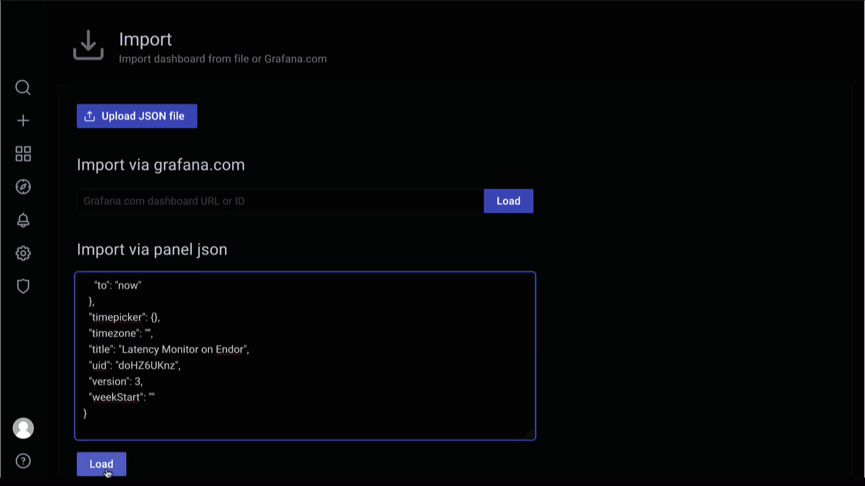
{"action": "left_click", "coordinate": [107, 471]}
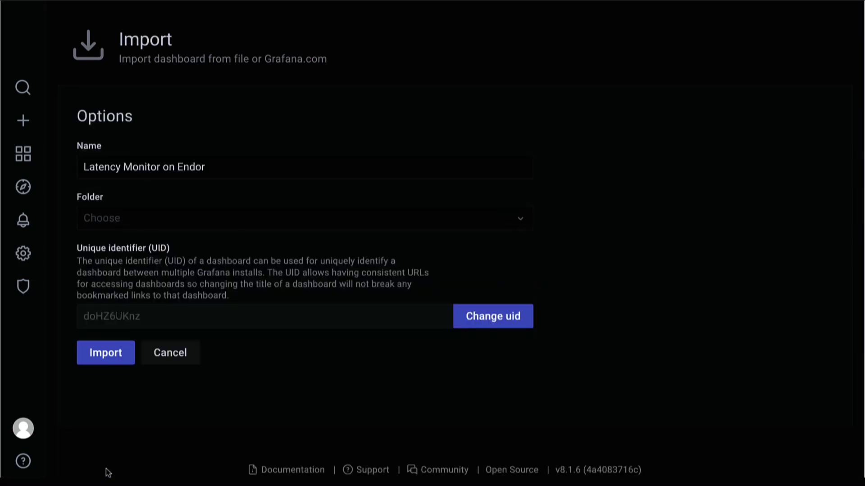
{"action": "left_click", "coordinate": [117, 356]}
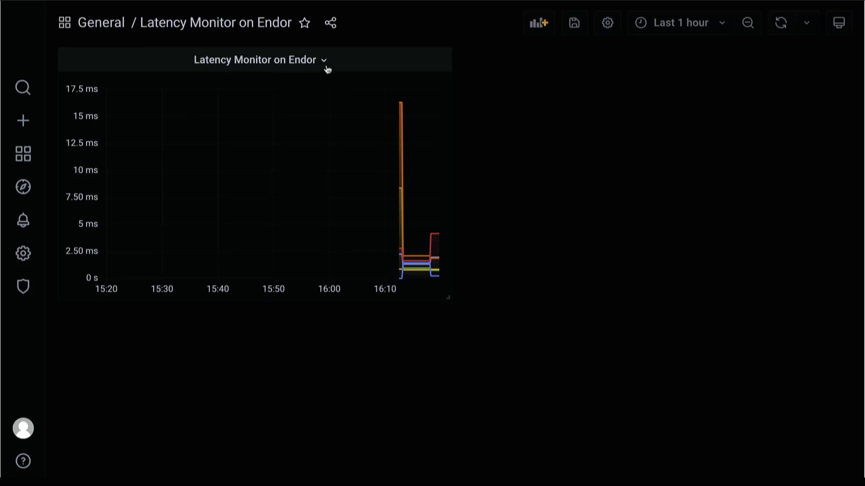
Review the latency panel's queries and alert rule in the editor, then apply.
{"action": "left_click", "coordinate": [323, 62]}
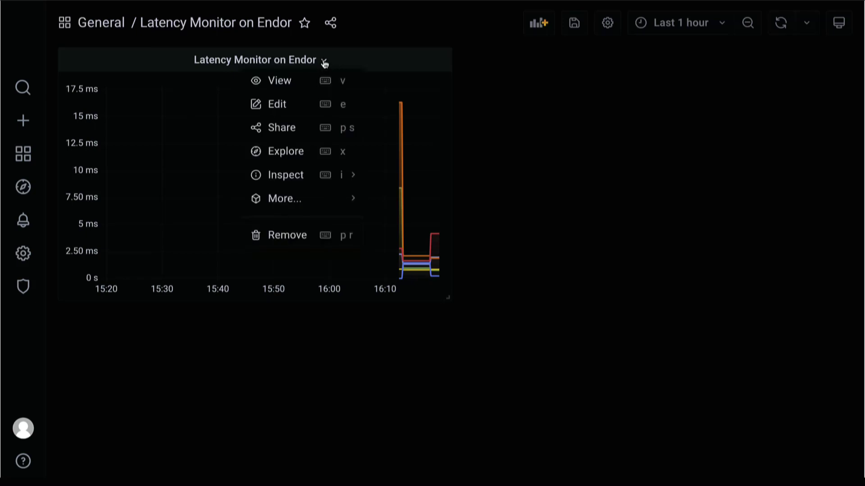
{"action": "left_click", "coordinate": [306, 104]}
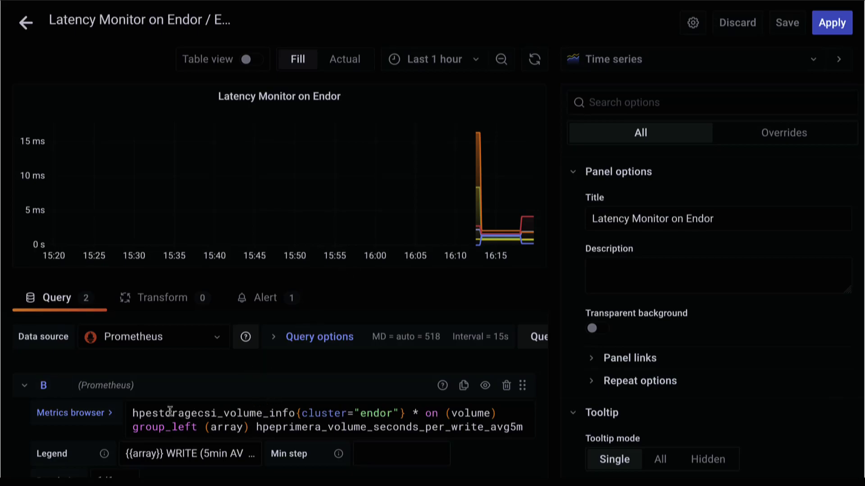
{"action": "scroll", "coordinate": [357, 425], "scroll_direction": "down", "scroll_amount": 1}
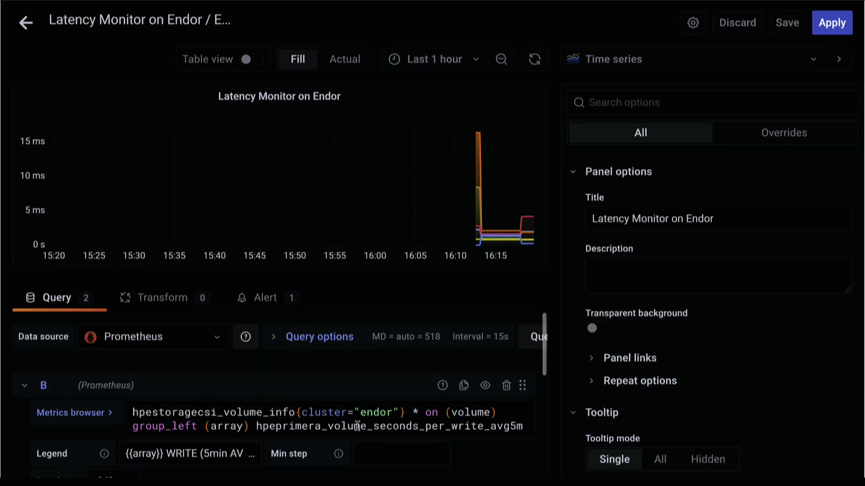
{"action": "scroll", "coordinate": [523, 449], "scroll_direction": "down", "scroll_amount": 5}
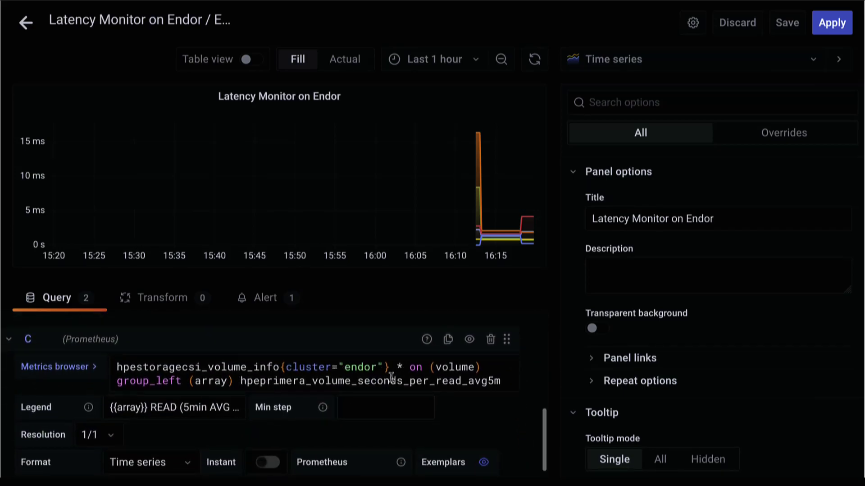
{"action": "left_click", "coordinate": [263, 297]}
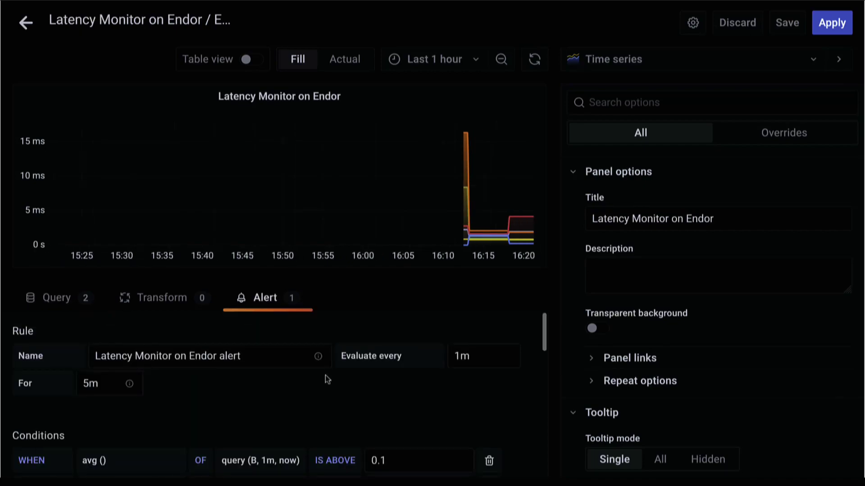
{"action": "scroll", "coordinate": [325, 376], "scroll_direction": "down", "scroll_amount": 10}
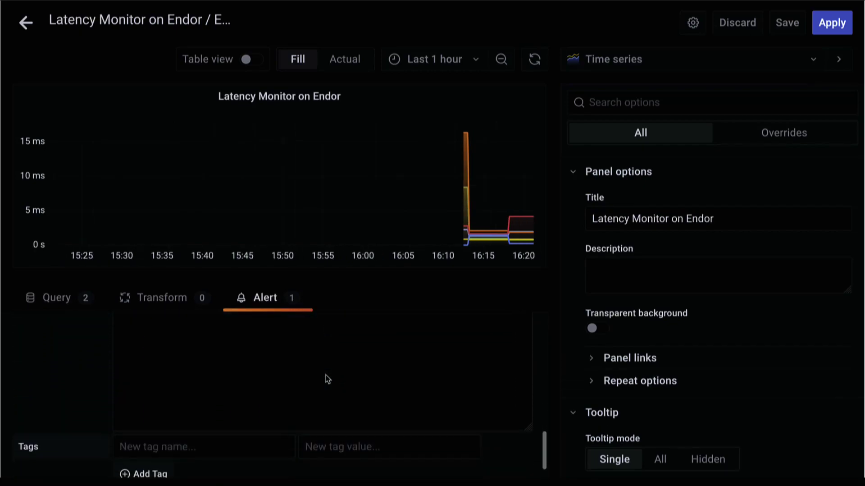
{"action": "scroll", "coordinate": [325, 375], "scroll_direction": "down", "scroll_amount": 2}
{"action": "scroll", "coordinate": [324, 375], "scroll_direction": "up", "scroll_amount": 5}
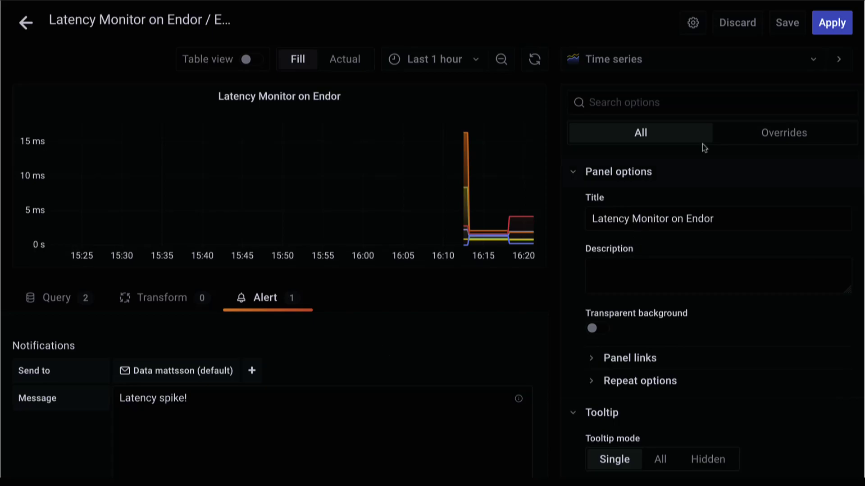
{"action": "left_click", "coordinate": [834, 25]}
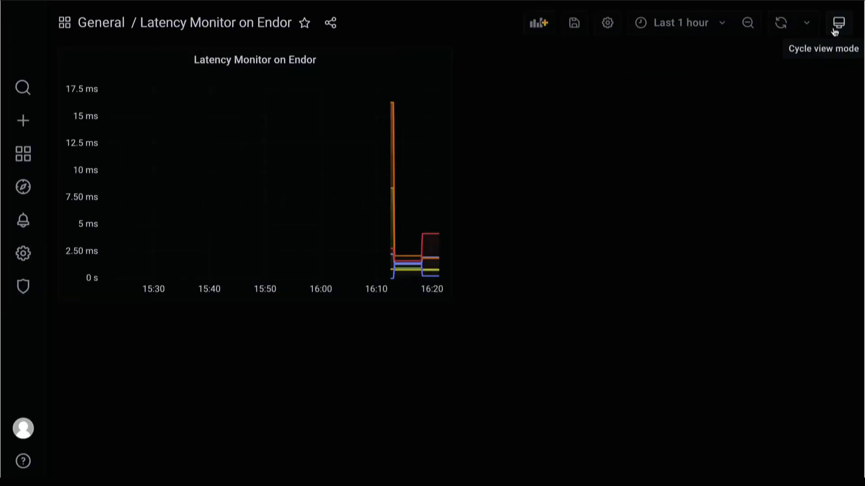
Set the dashboard to auto-refresh every 5s and stretch the latency graph to full width.
{"action": "left_click", "coordinate": [807, 23]}
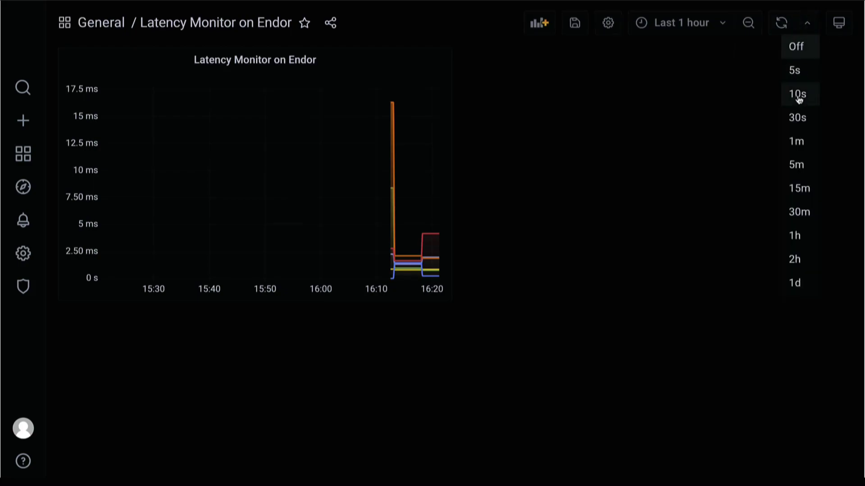
{"action": "left_click", "coordinate": [801, 82]}
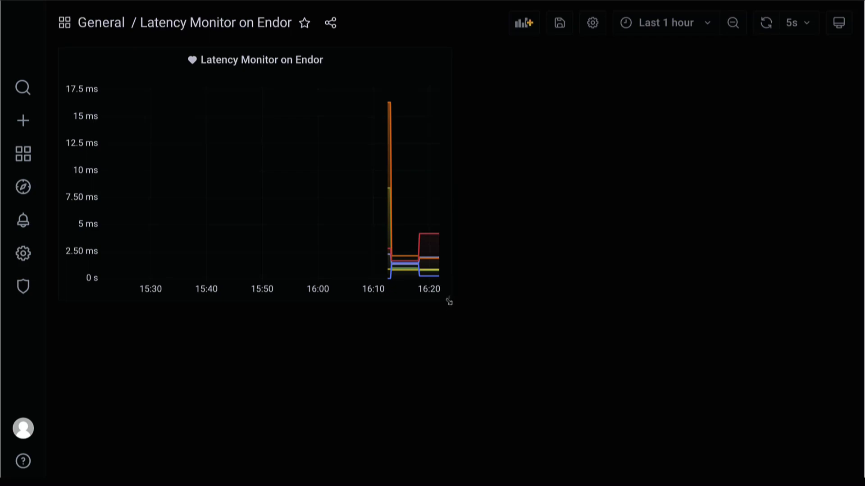
{"action": "left_click_drag", "start_coordinate": [449, 297], "coordinate": [846, 350]}
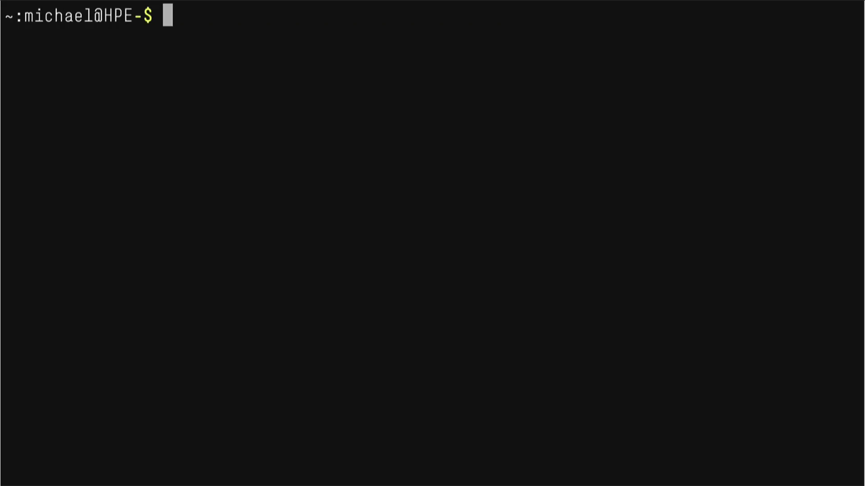
Scale the statefulset in workloads/statefulset-iozone-primera.yaml to 10 replicas with kubectl scale.
{"action": "type", "text": "kubectl scale --replicas=10 \\               -f workloads/statefulset-iozone-primera.yaml"}
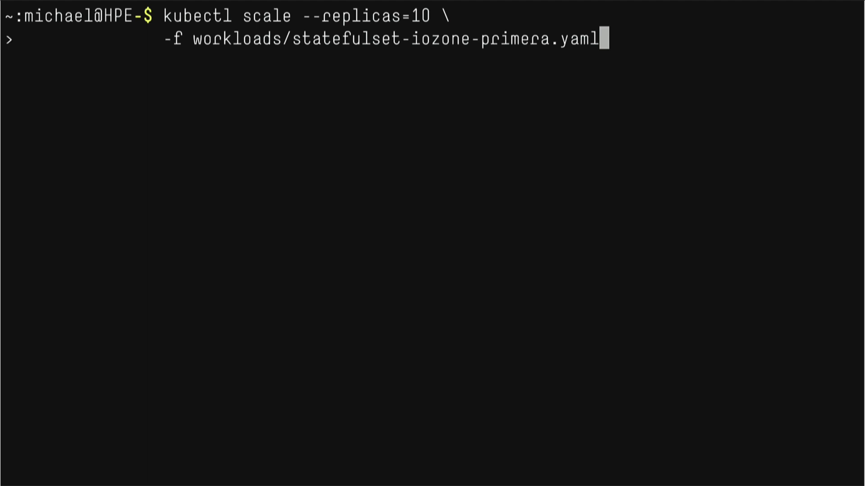
{"action": "key", "text": "Return"}
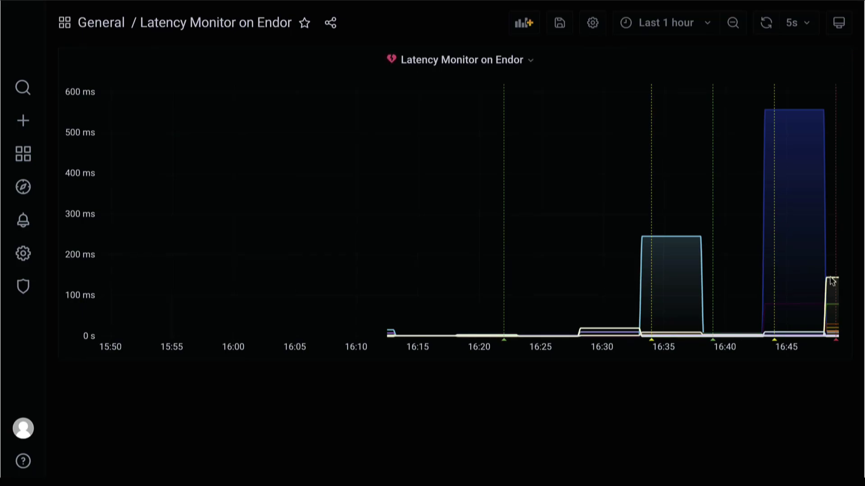
Inspect the READ latency spikes above 500 ms on the Endor dashboard graph.
{"action": "mouse_move", "coordinate": [833, 280]}
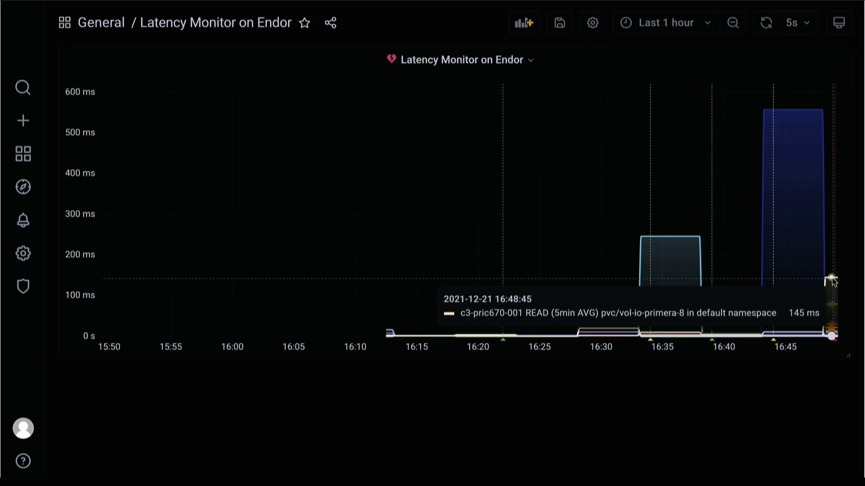
{"action": "mouse_move", "coordinate": [795, 109]}
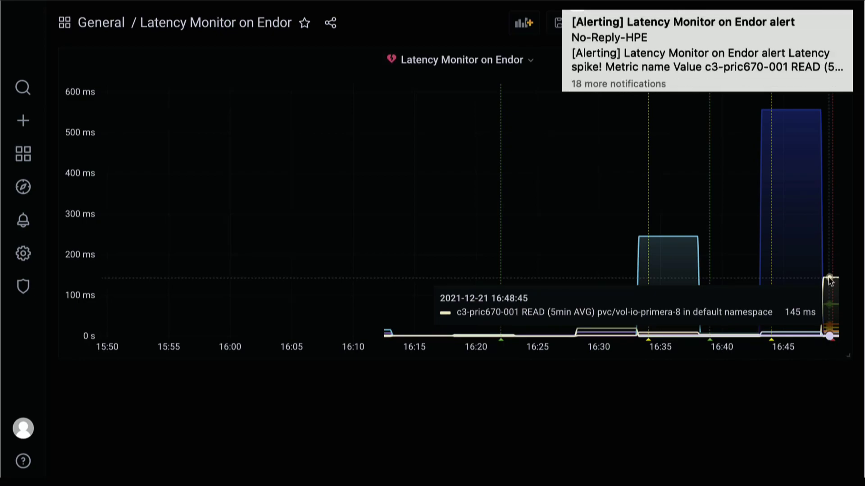
Open the '[Alerting] Latency Monitor on Endor alert' email and review its READ values and latency graph.
{"action": "left_click", "coordinate": [707, 54]}
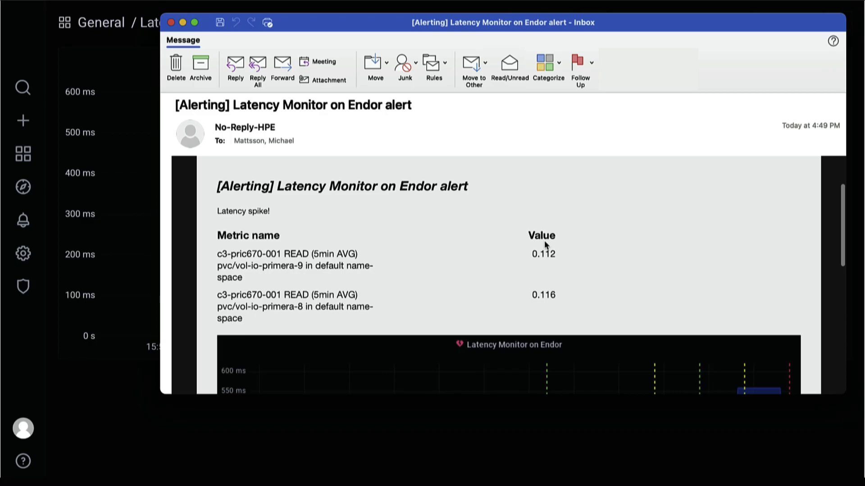
{"action": "scroll", "coordinate": [544, 241], "scroll_direction": "down", "scroll_amount": 5}
{"action": "scroll", "coordinate": [693, 224], "scroll_direction": "down", "scroll_amount": 2}
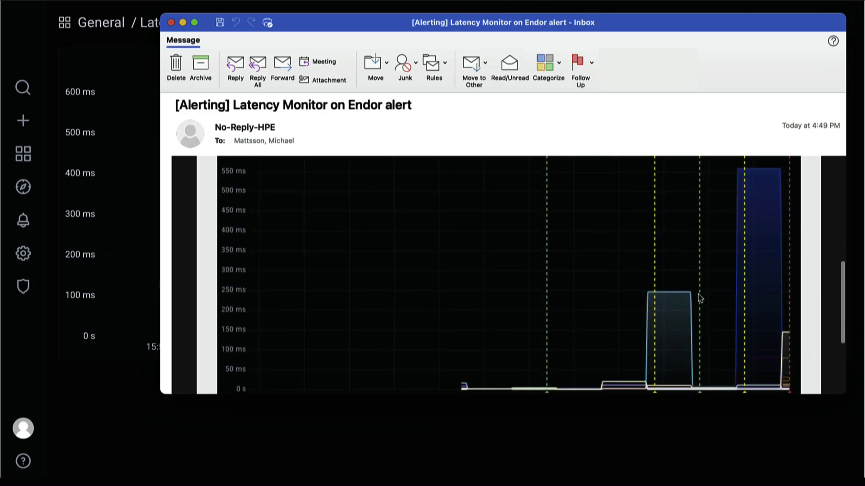
{"action": "scroll", "coordinate": [744, 269], "scroll_direction": "down", "scroll_amount": 2}
{"action": "scroll", "coordinate": [748, 281], "scroll_direction": "up", "scroll_amount": 4}
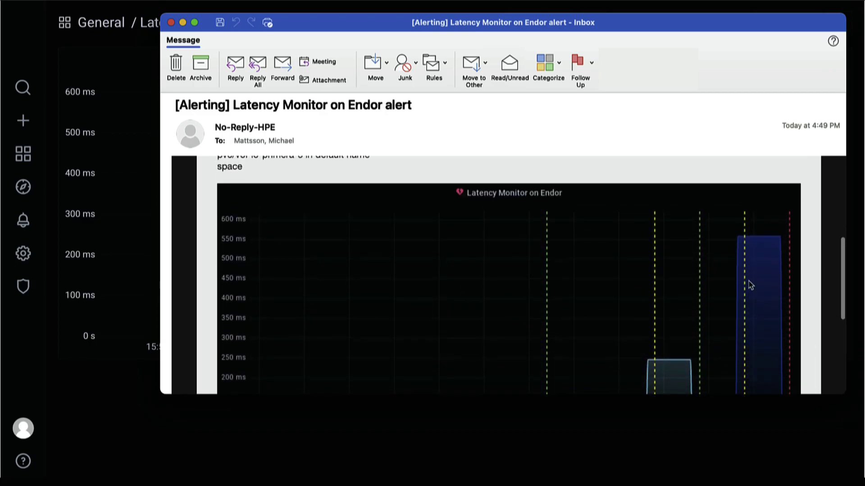
{"action": "scroll", "coordinate": [728, 245], "scroll_direction": "down", "scroll_amount": 5}
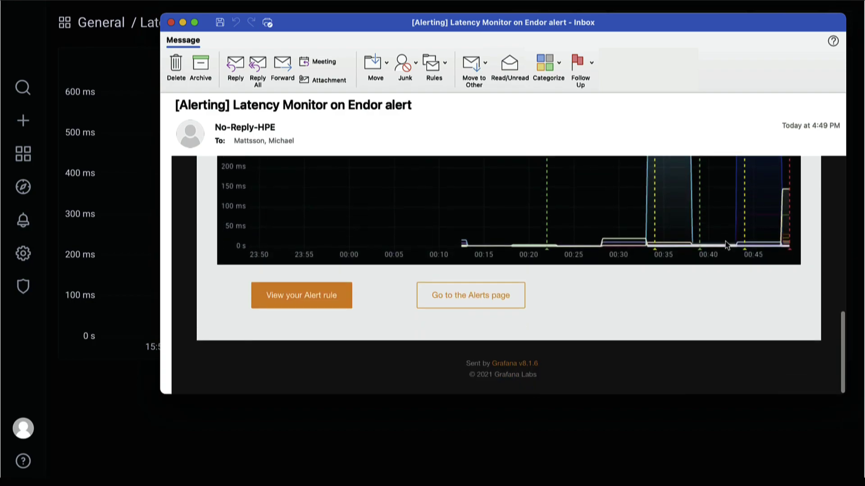